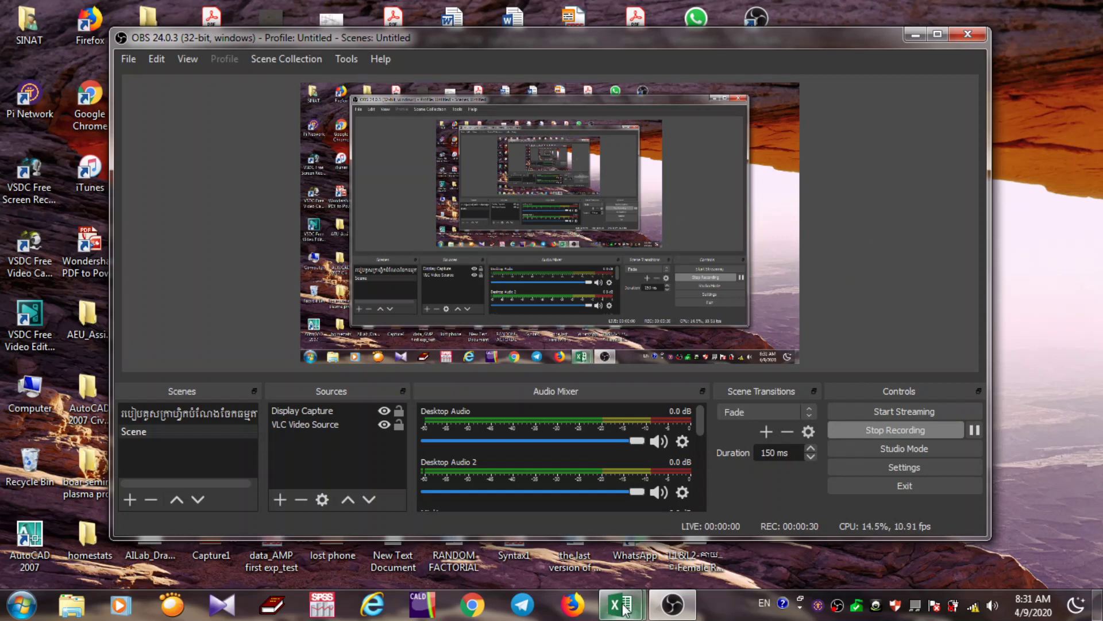
Switch to the open Excel workbook showing the ANOVA sheet with the treatment data
{"action": "mouse_move", "coordinate": [621, 604]}
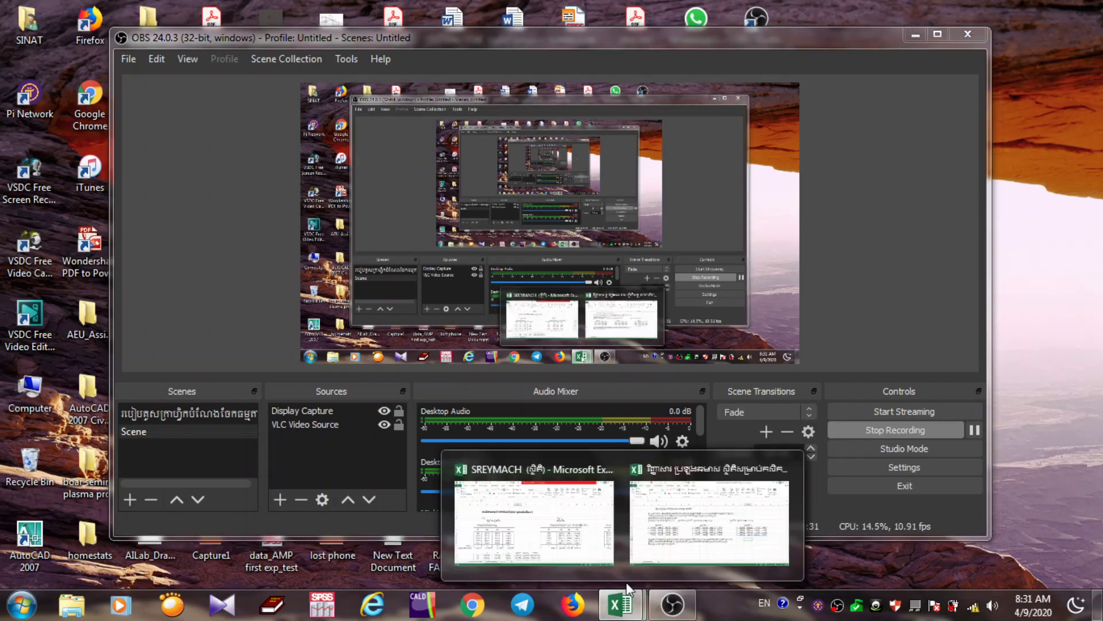
{"action": "left_click", "coordinate": [568, 522]}
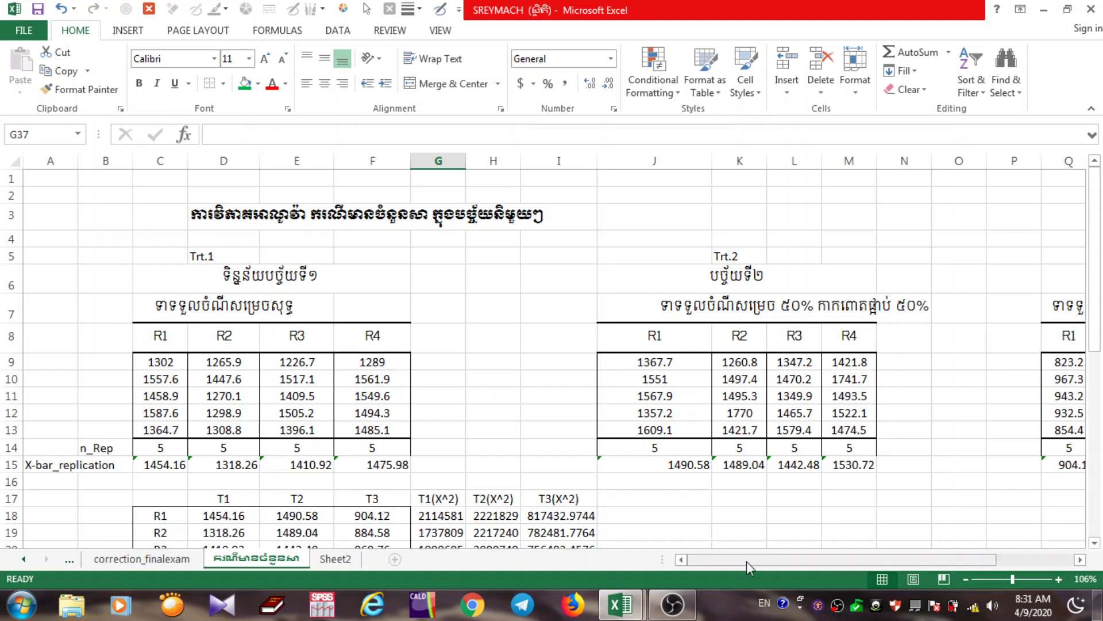
{"action": "left_click_drag", "start_coordinate": [746, 561], "coordinate": [711, 556]}
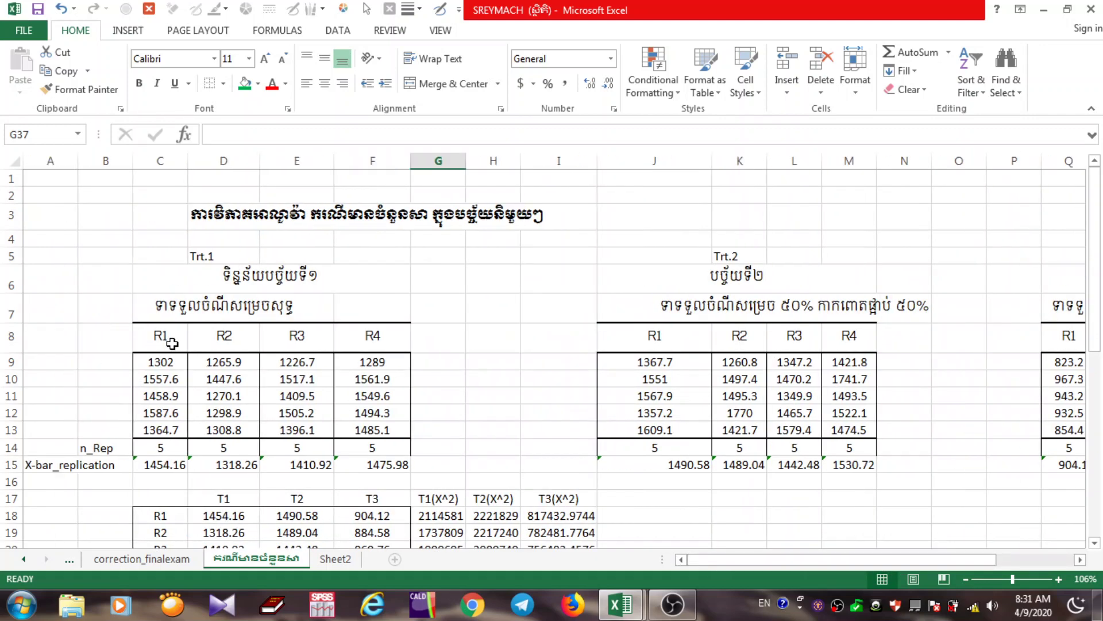
Examine the first treatment's R1 to R4 headings and the calculation tables below the data
{"action": "left_click_drag", "start_coordinate": [172, 343], "coordinate": [368, 340]}
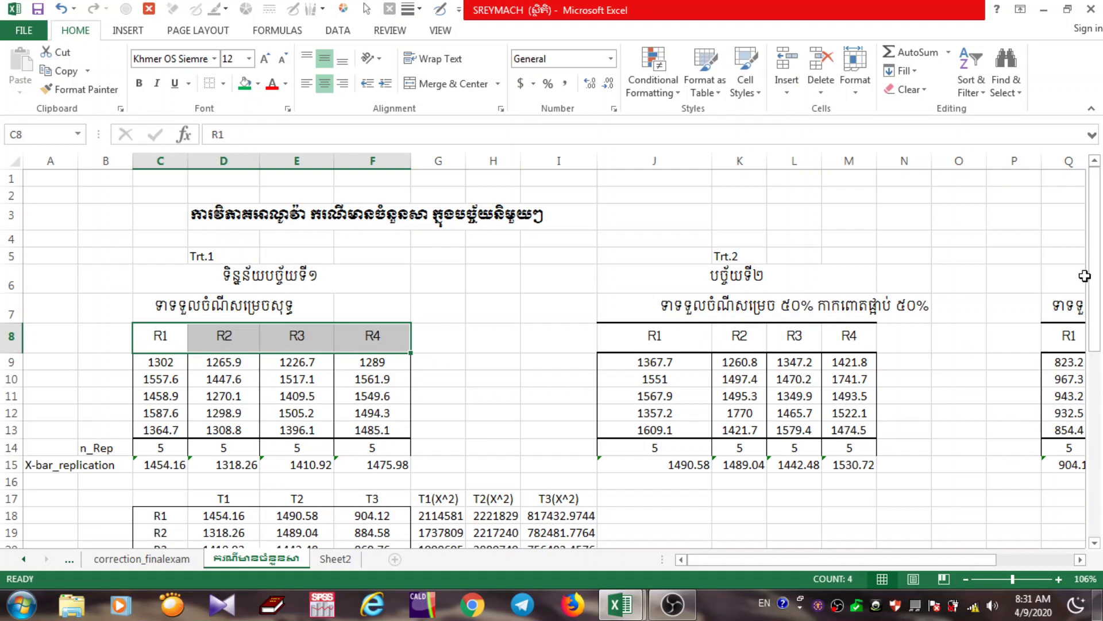
{"action": "scroll", "coordinate": [579, 457], "scroll_direction": "down", "scroll_amount": 3}
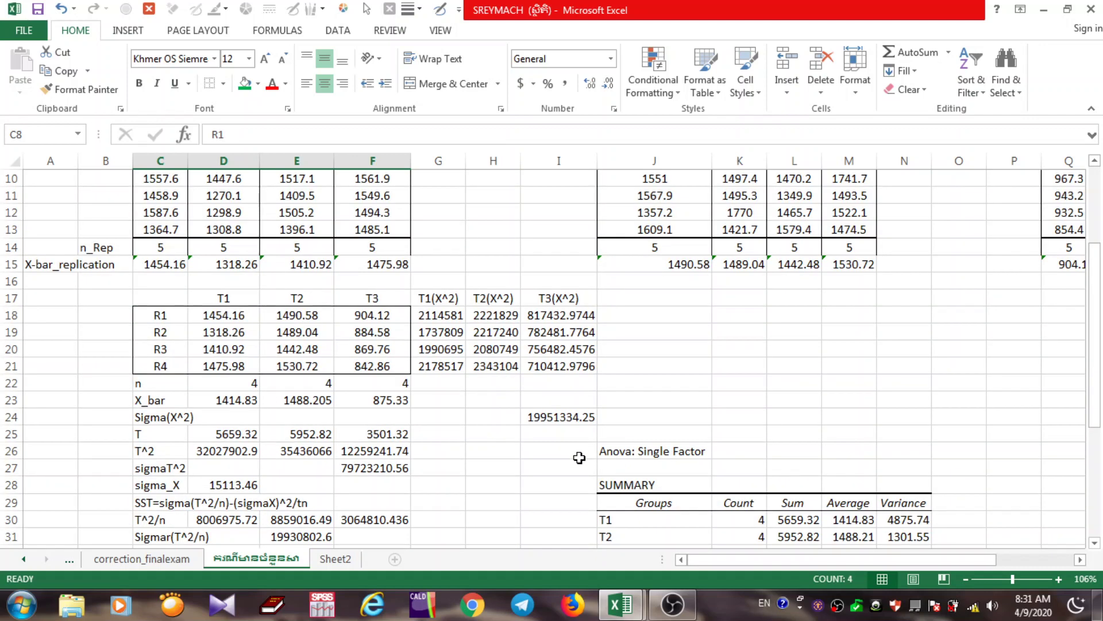
{"action": "left_click", "coordinate": [475, 225]}
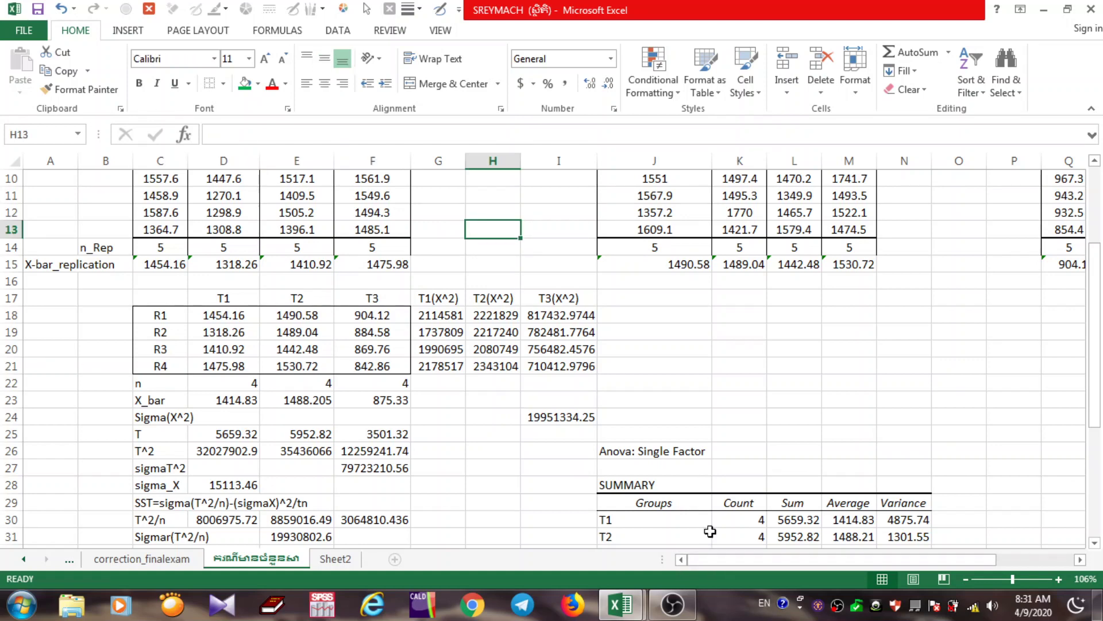
{"action": "left_click_drag", "start_coordinate": [1094, 368], "coordinate": [1097, 313]}
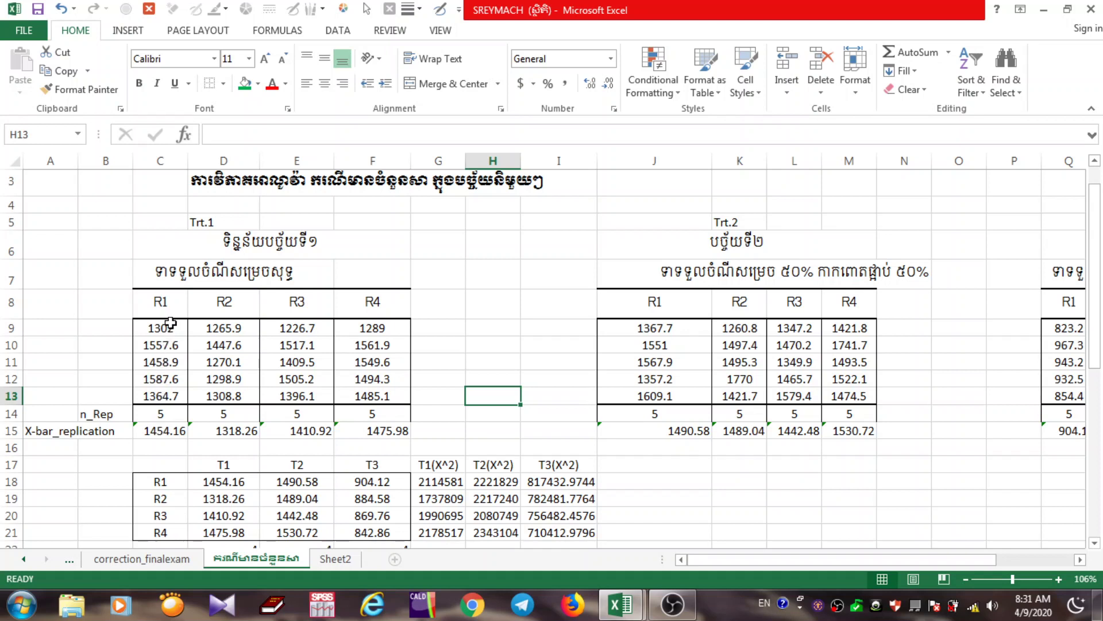
Fill the first treatment's X-bar_replication means in C15:F15 with orange
{"action": "left_click", "coordinate": [51, 432]}
{"action": "left_click_drag", "start_coordinate": [152, 431], "coordinate": [370, 430]}
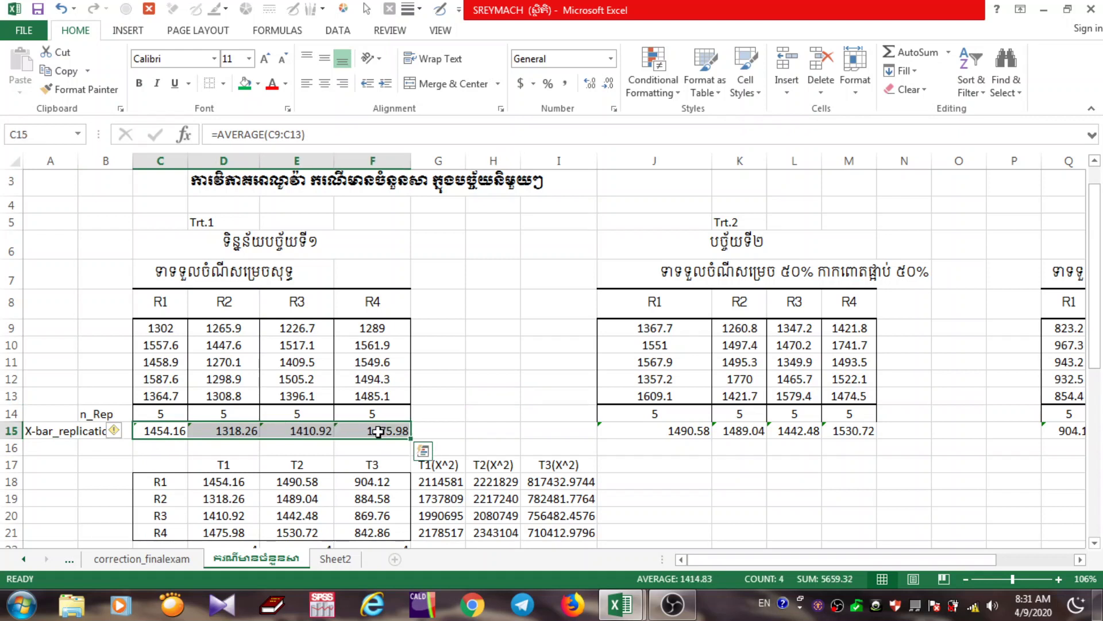
{"action": "left_click", "coordinate": [258, 84]}
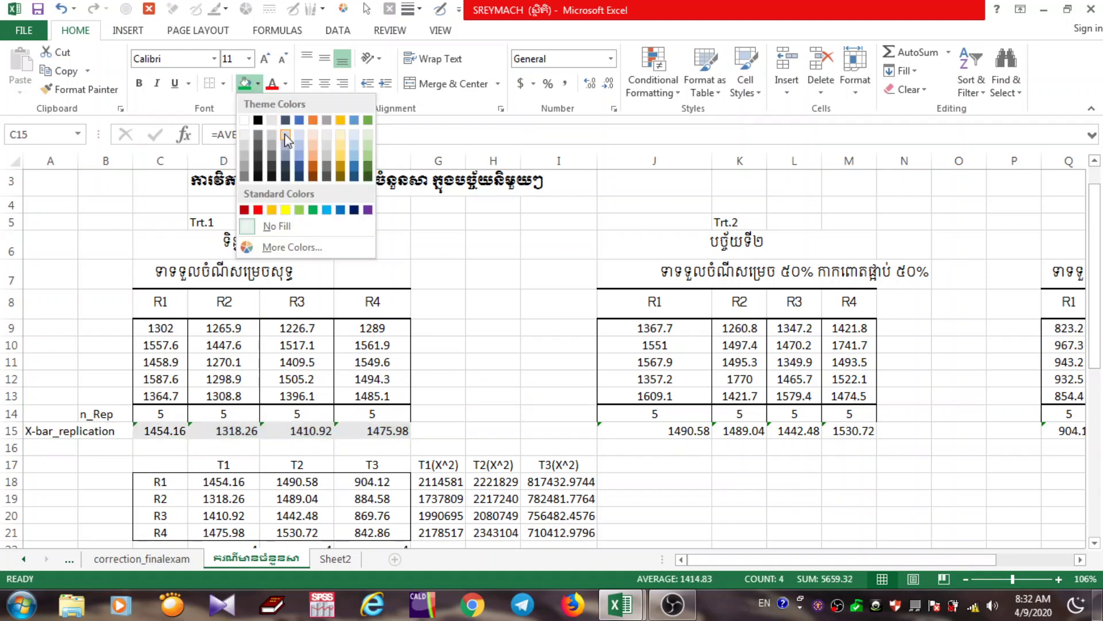
{"action": "left_click", "coordinate": [286, 212]}
Apply the same orange fill to the replication means of the second and third treatments, J15:M15 and Q15:T15
{"action": "left_click", "coordinate": [684, 431]}
{"action": "left_click_drag", "start_coordinate": [684, 431], "coordinate": [850, 430]}
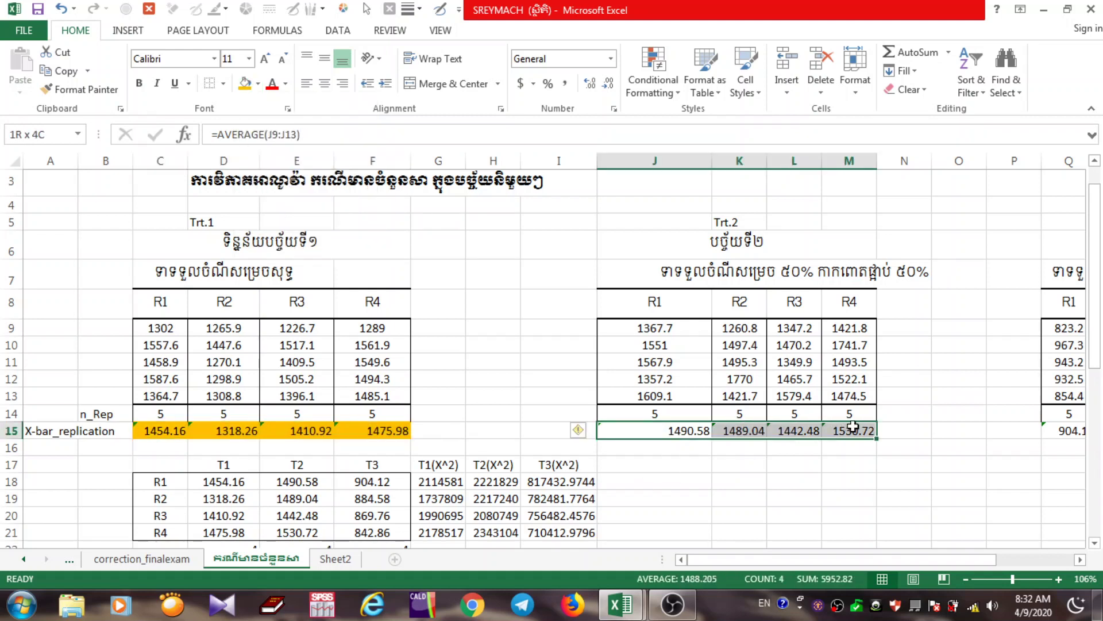
{"action": "left_click", "coordinate": [242, 82]}
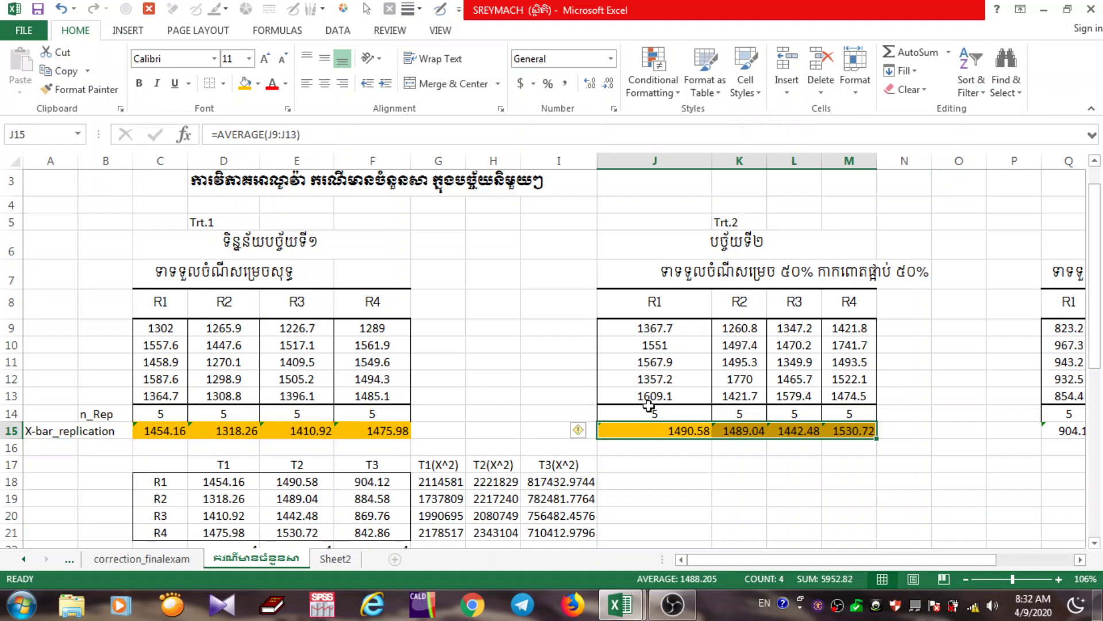
{"action": "left_click_drag", "start_coordinate": [1052, 428], "coordinate": [996, 428]}
{"action": "left_click", "coordinate": [243, 84]}
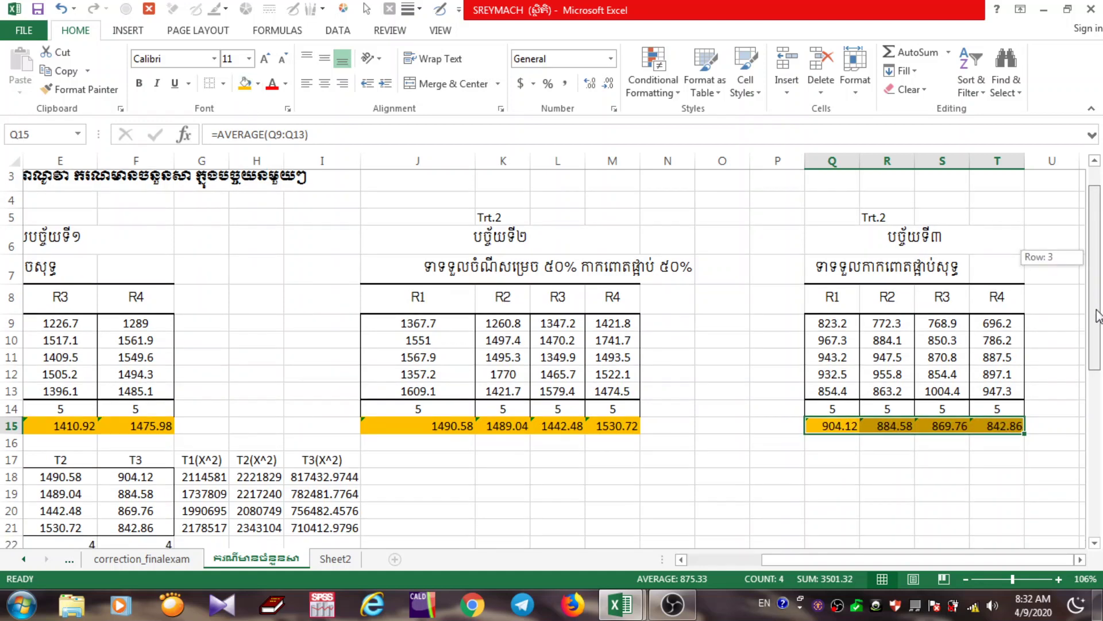
Examine the T1 to T3 table of replication means in rows 17 to 21 at 190% magnification
{"action": "left_click_drag", "start_coordinate": [1098, 315], "coordinate": [1094, 408]}
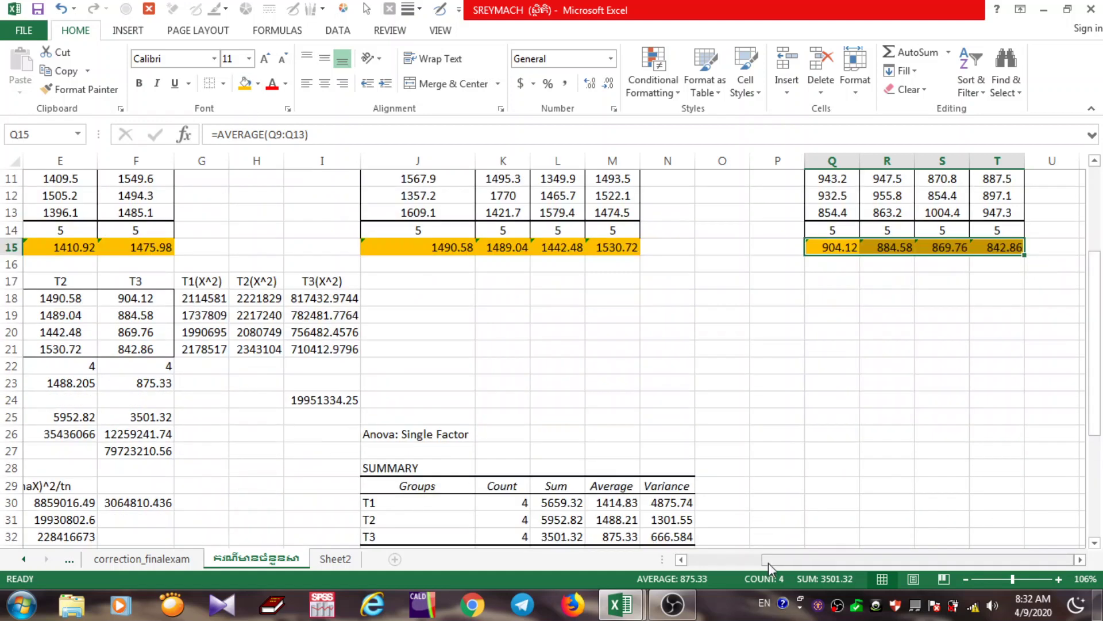
{"action": "left_click_drag", "start_coordinate": [770, 560], "coordinate": [697, 561]}
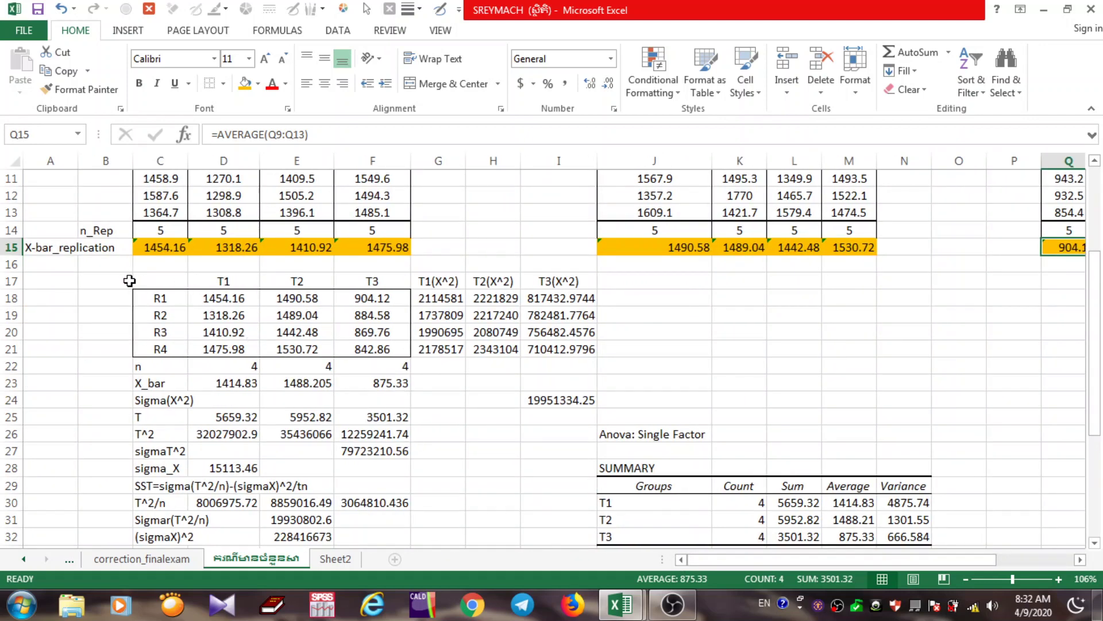
{"action": "left_click_drag", "start_coordinate": [129, 280], "coordinate": [388, 357]}
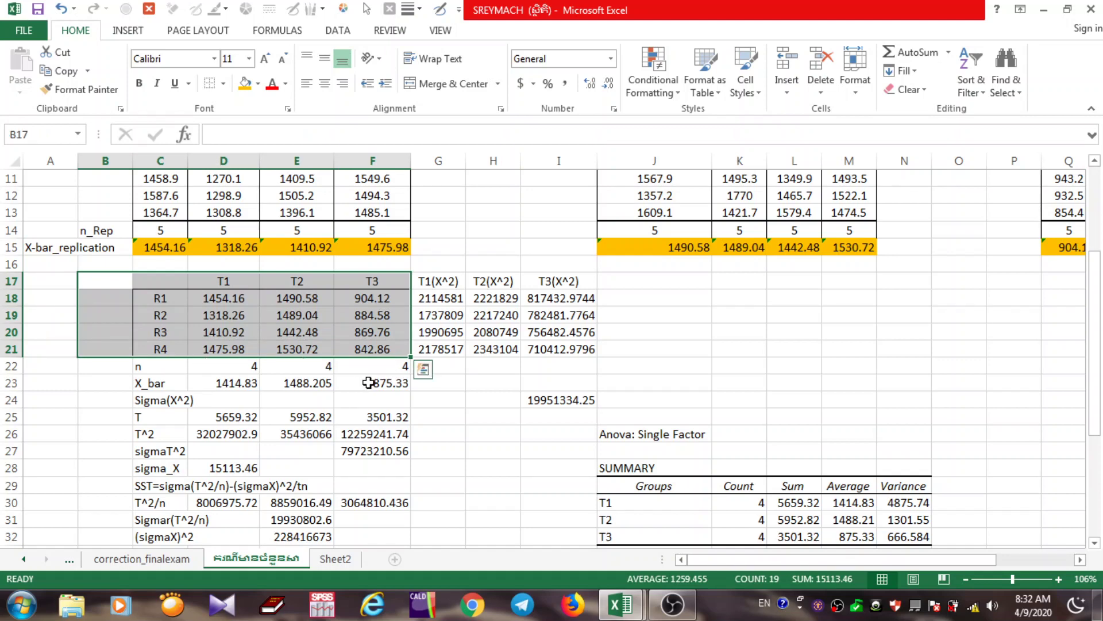
{"action": "left_click", "coordinate": [1022, 577]}
{"action": "mouse_move", "coordinate": [1096, 315]}
{"action": "left_mouse_down"}
{"action": "mouse_move", "coordinate": [1096, 293]}
{"action": "mouse_move", "coordinate": [1096, 315]}
{"action": "left_mouse_up"}
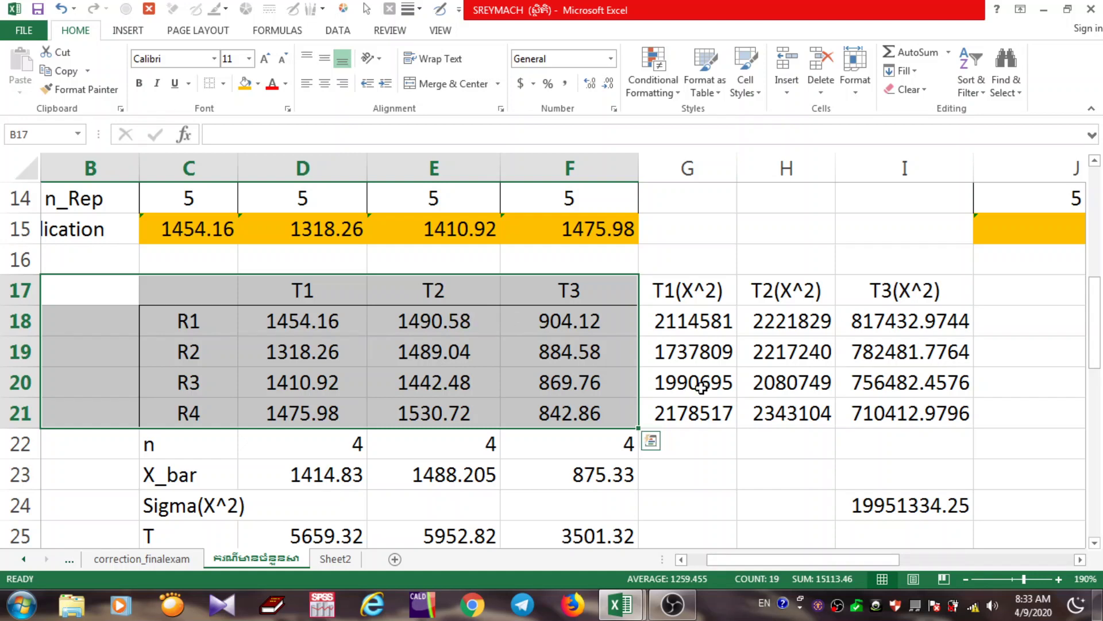
{"action": "left_click", "coordinate": [1080, 559]}
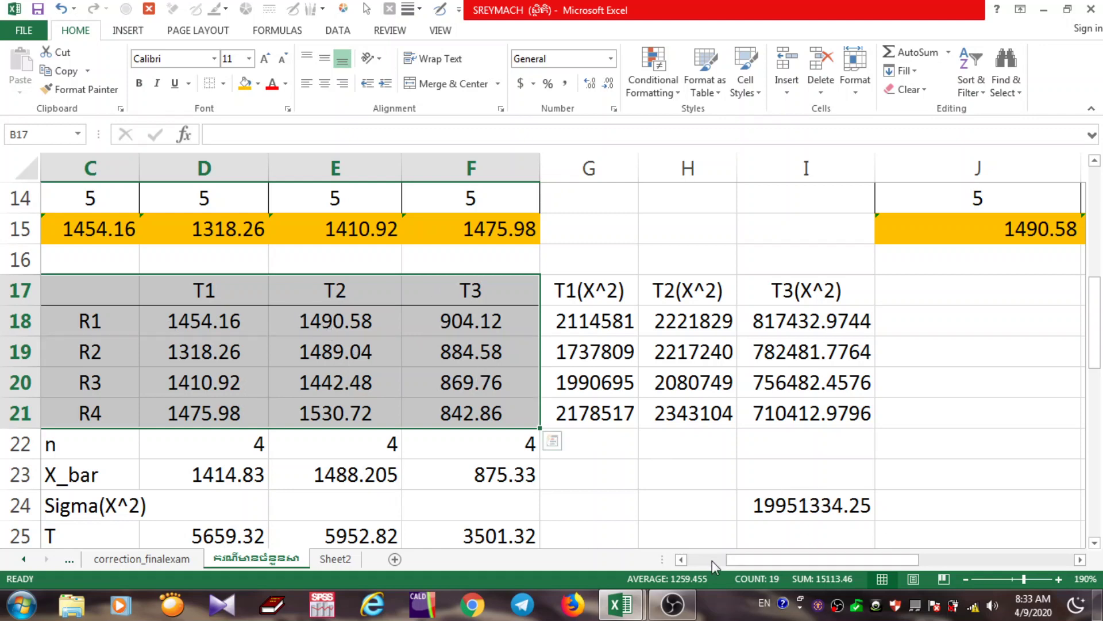
{"action": "left_click", "coordinate": [682, 560]}
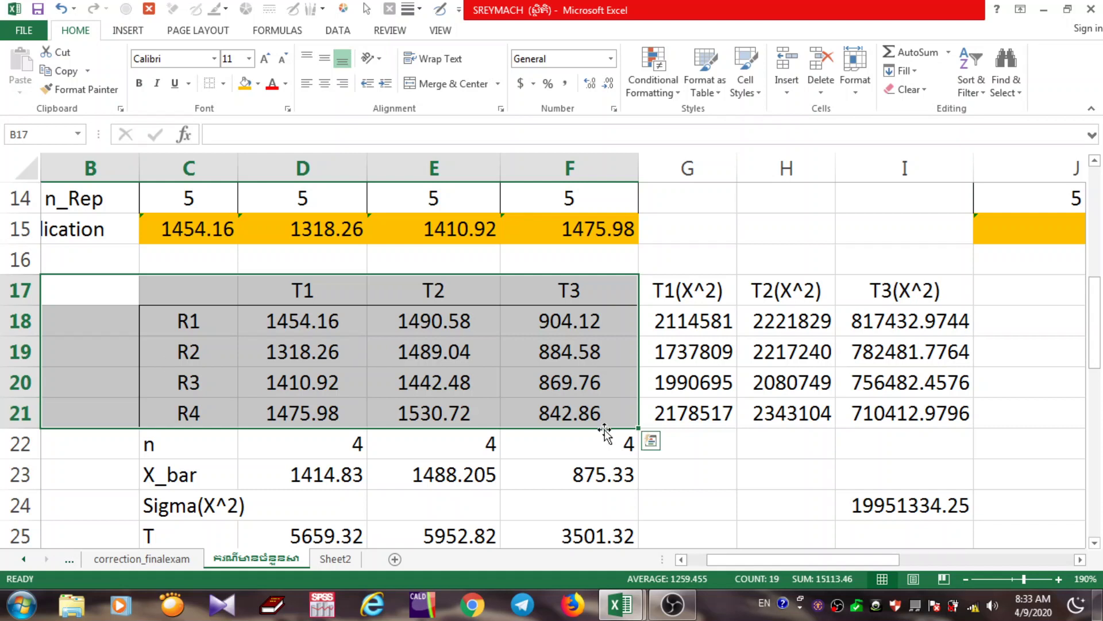
{"action": "left_click", "coordinate": [1094, 543]}
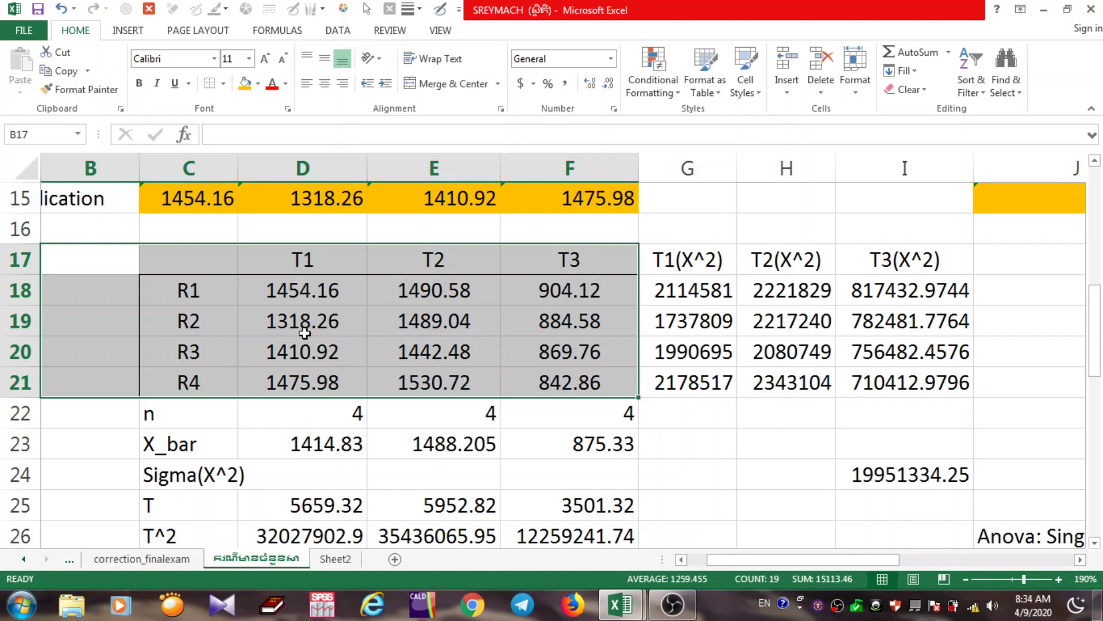
{"action": "left_click", "coordinate": [1095, 542]}
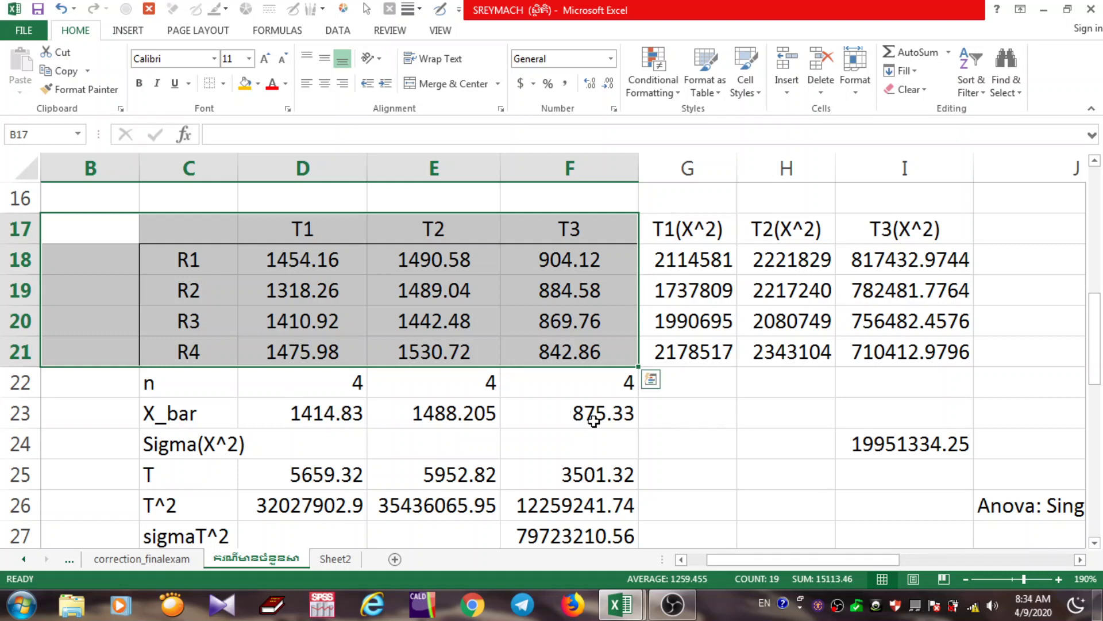
Inspect the X_bar formula for T1 in cell D23 and the range it averages
{"action": "left_click", "coordinate": [295, 411]}
{"action": "double_click", "coordinate": [314, 409]}
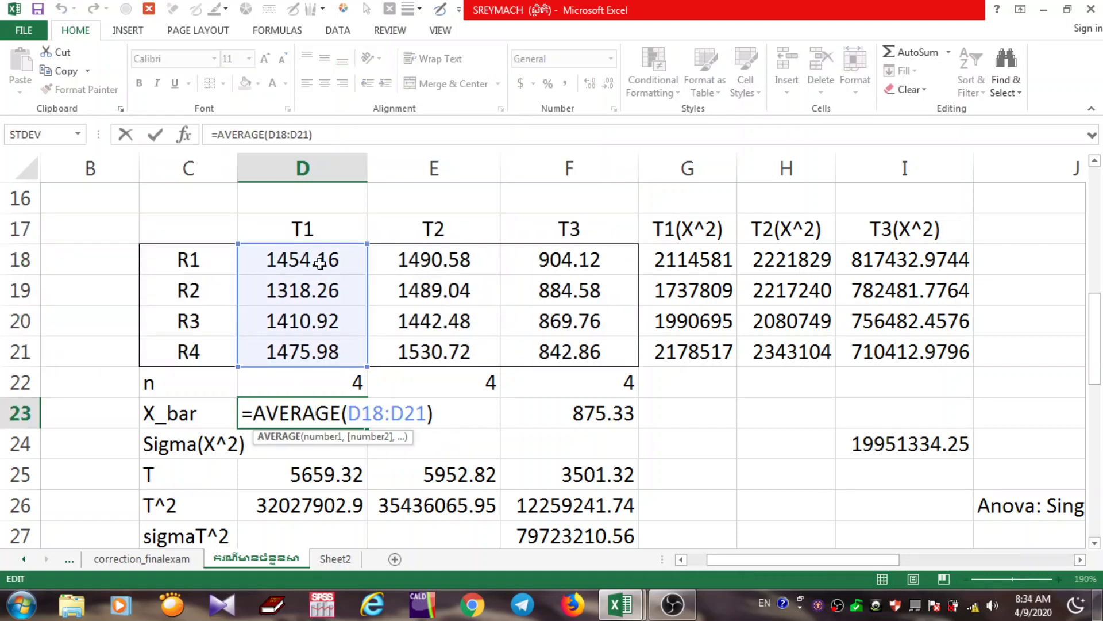
{"action": "key", "text": "Return"}
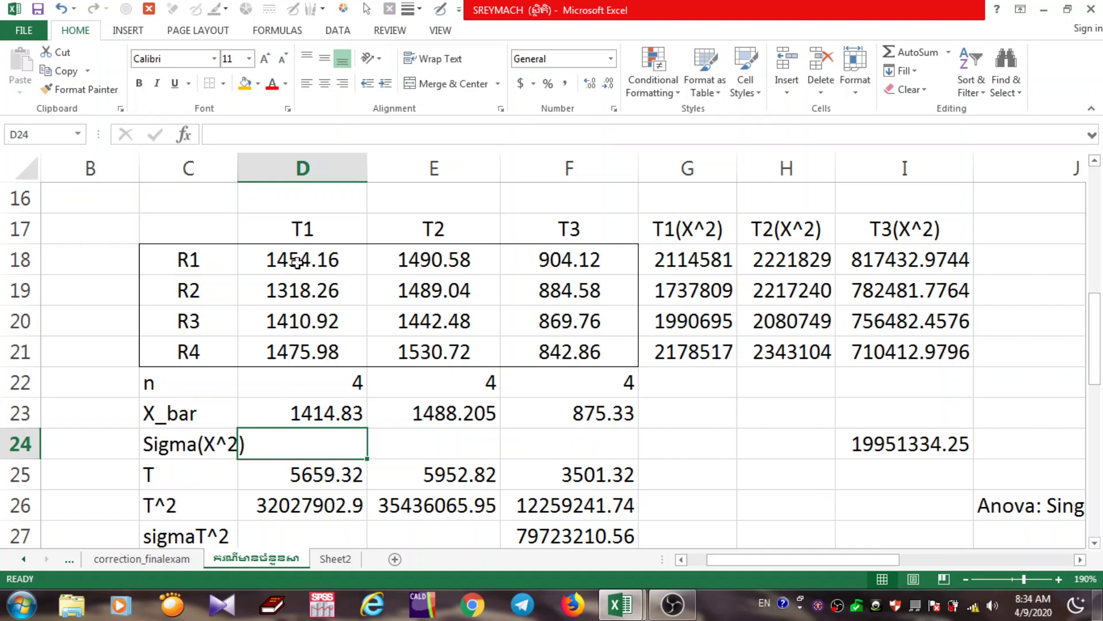
Inspect the squared-value formula for T1 in G18 and the Sigma(X^2) formula in I24
{"action": "left_click", "coordinate": [708, 262]}
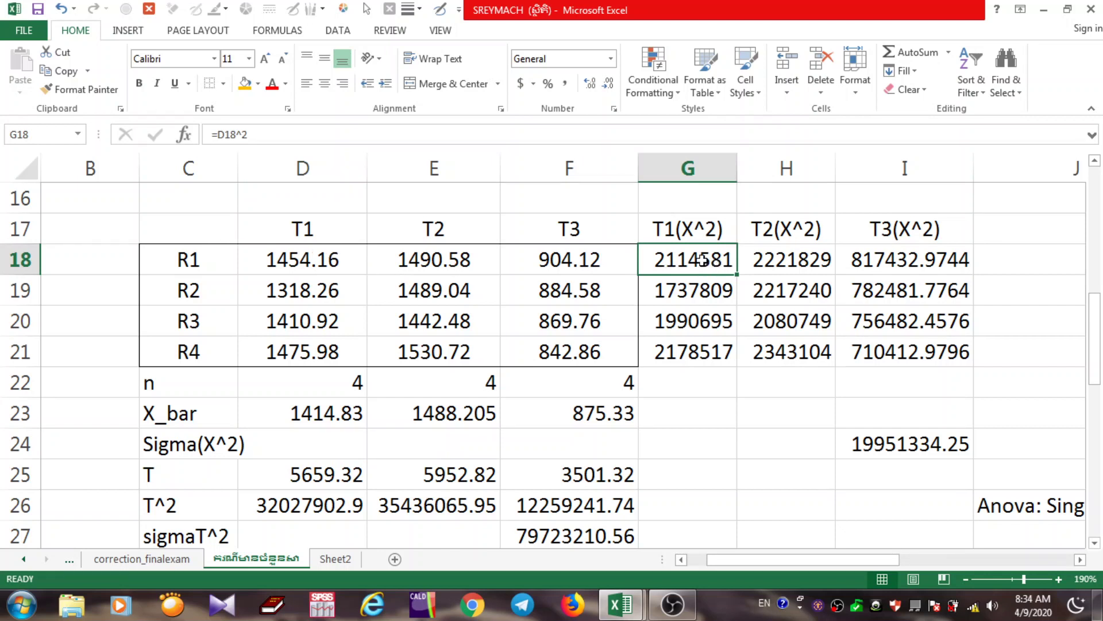
{"action": "double_click", "coordinate": [712, 263]}
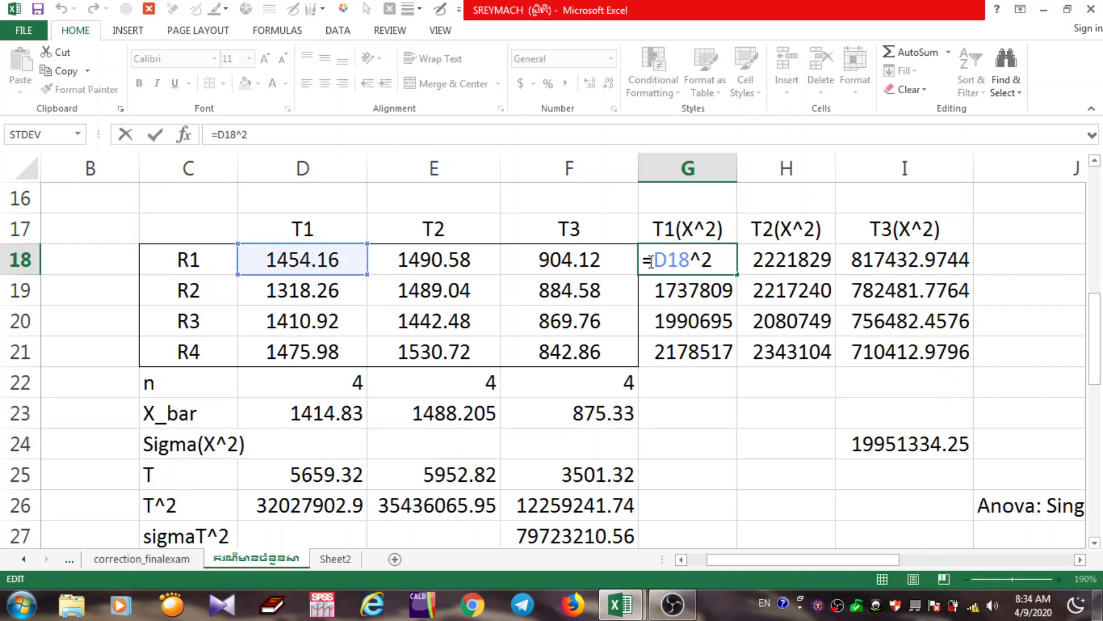
{"action": "key", "text": "Return"}
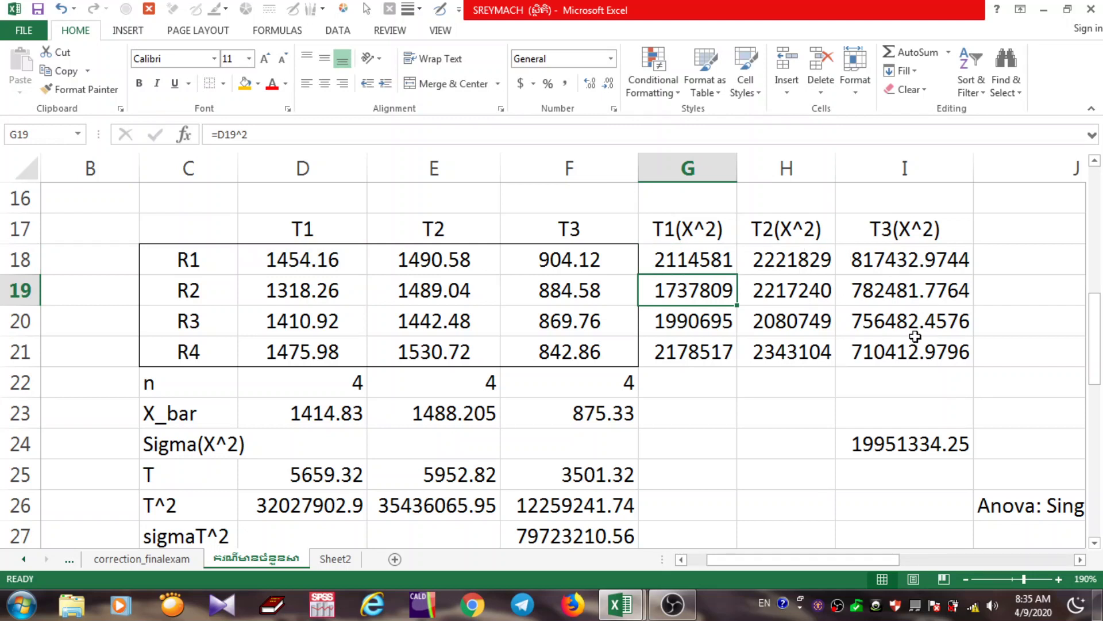
{"action": "left_click", "coordinate": [921, 443]}
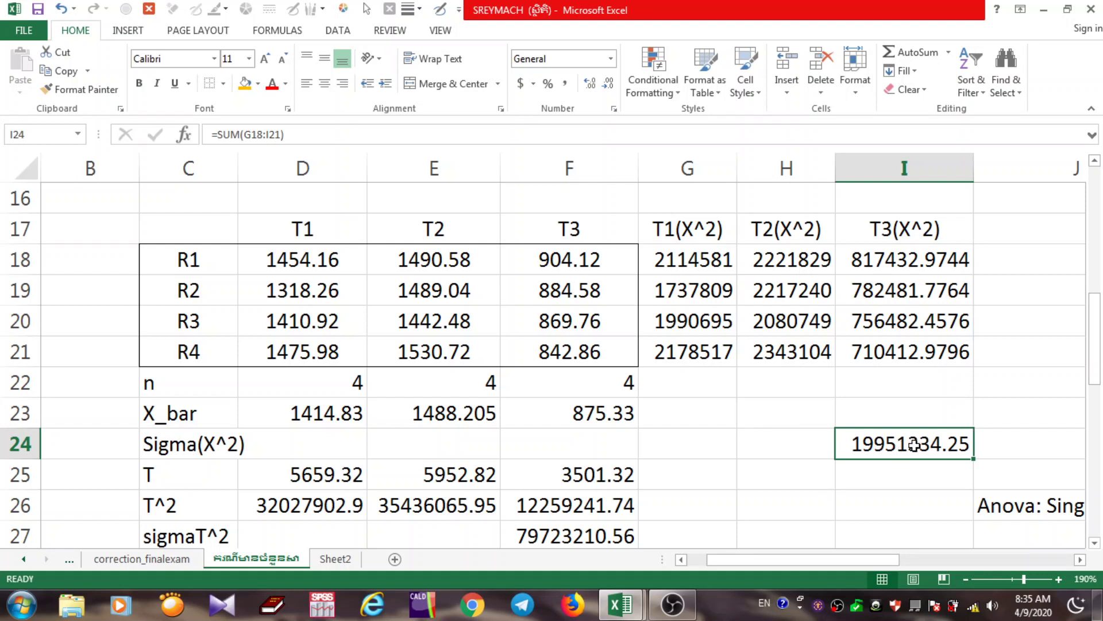
Inspect the formula for the T1 total in row T, cell D25
{"action": "left_click", "coordinate": [149, 475]}
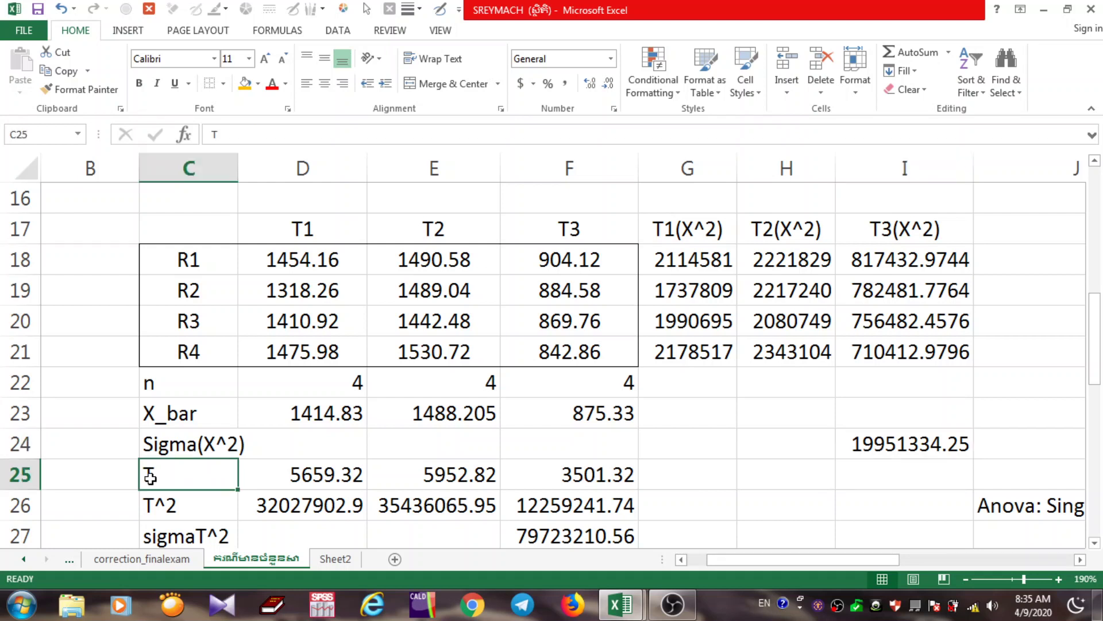
{"action": "left_click", "coordinate": [300, 477]}
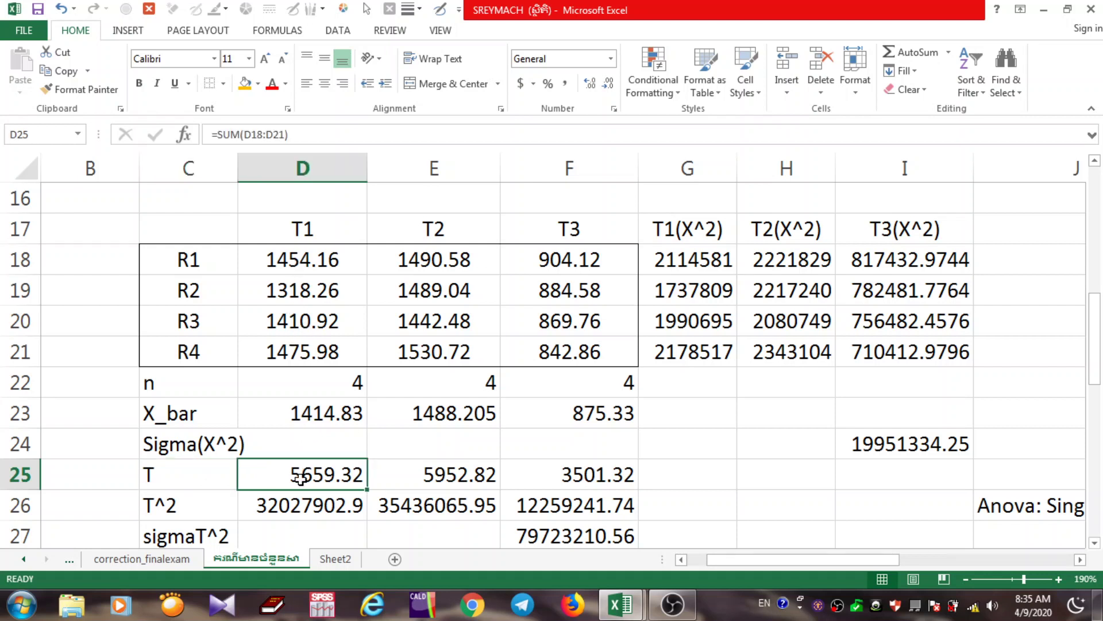
{"action": "double_click", "coordinate": [300, 474]}
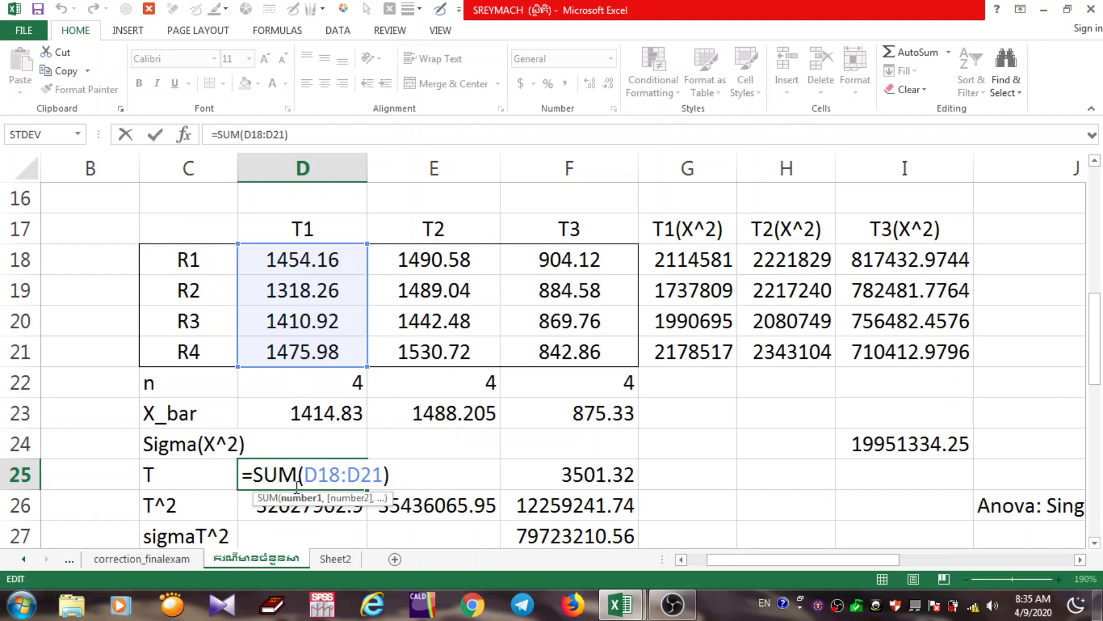
{"action": "key", "text": "Return"}
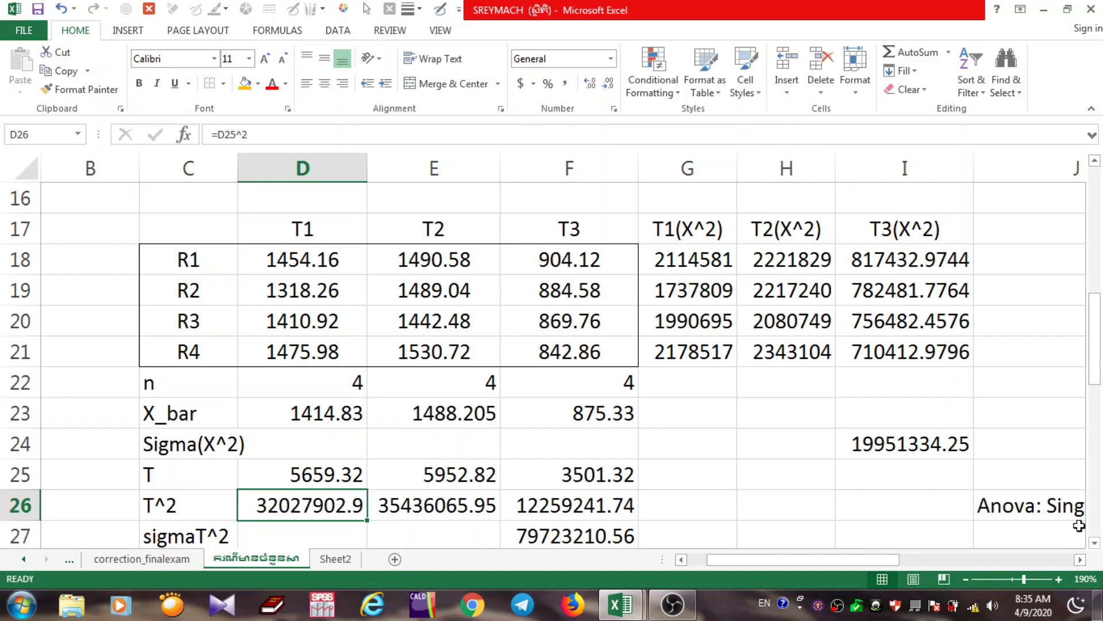
Inspect the T^2 formula for T1 in cell D26 and the total it refers to
{"action": "left_click", "coordinate": [1095, 542]}
{"action": "left_click", "coordinate": [1095, 543]}
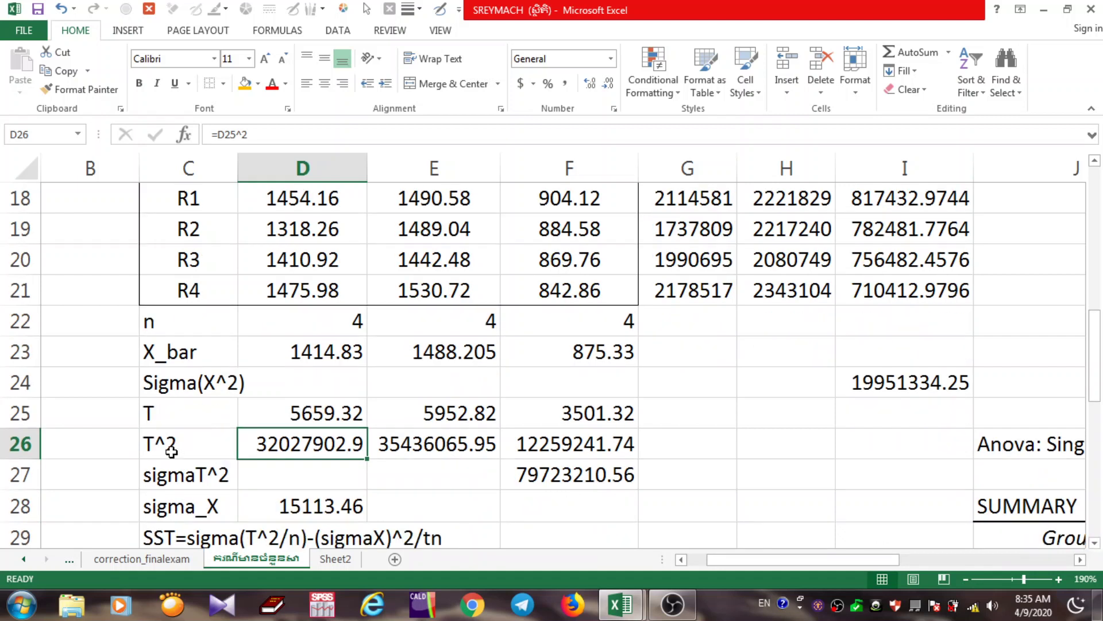
{"action": "left_click", "coordinate": [317, 412]}
{"action": "left_click", "coordinate": [311, 452]}
{"action": "double_click", "coordinate": [311, 451]}
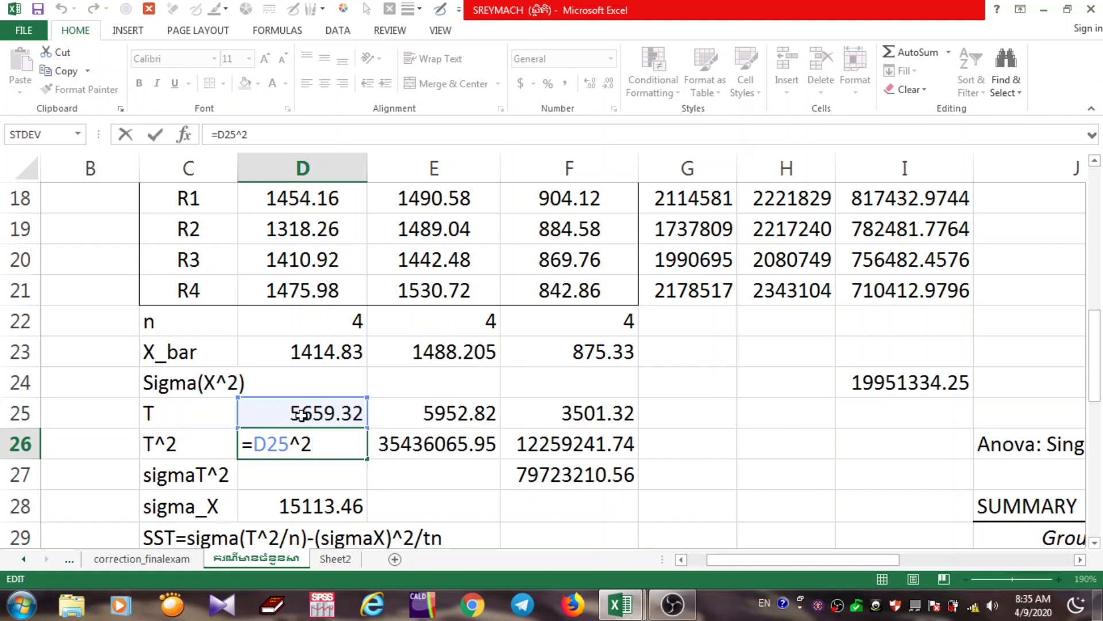
{"action": "key", "text": "Return"}
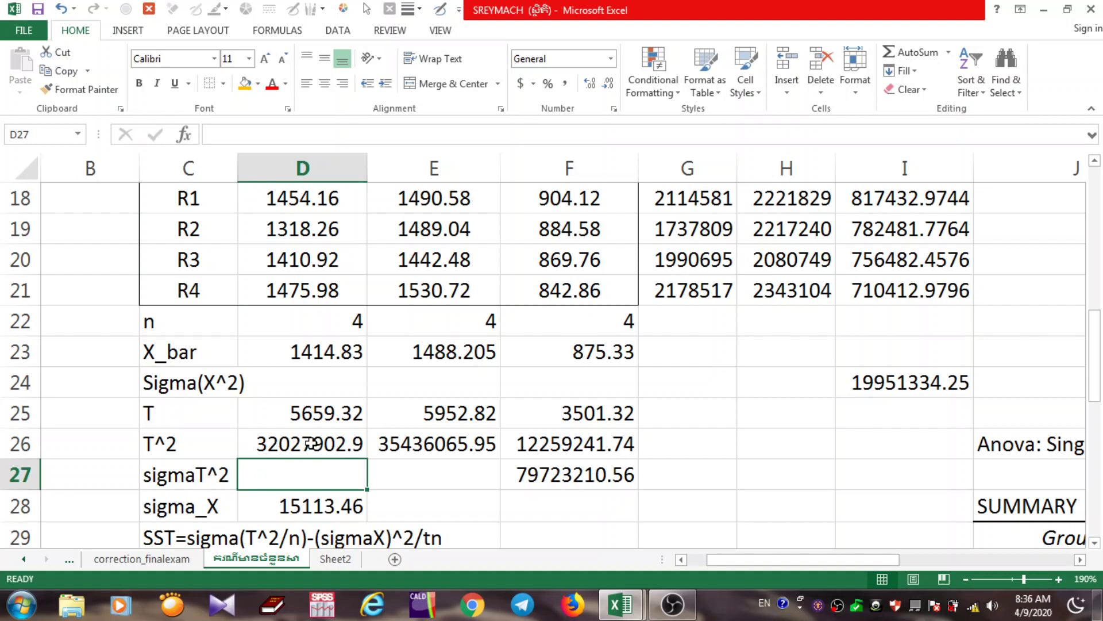
Inspect the sigmaT^2 formula in cell F27 and the range it sums
{"action": "left_click", "coordinate": [579, 471]}
{"action": "double_click", "coordinate": [580, 473]}
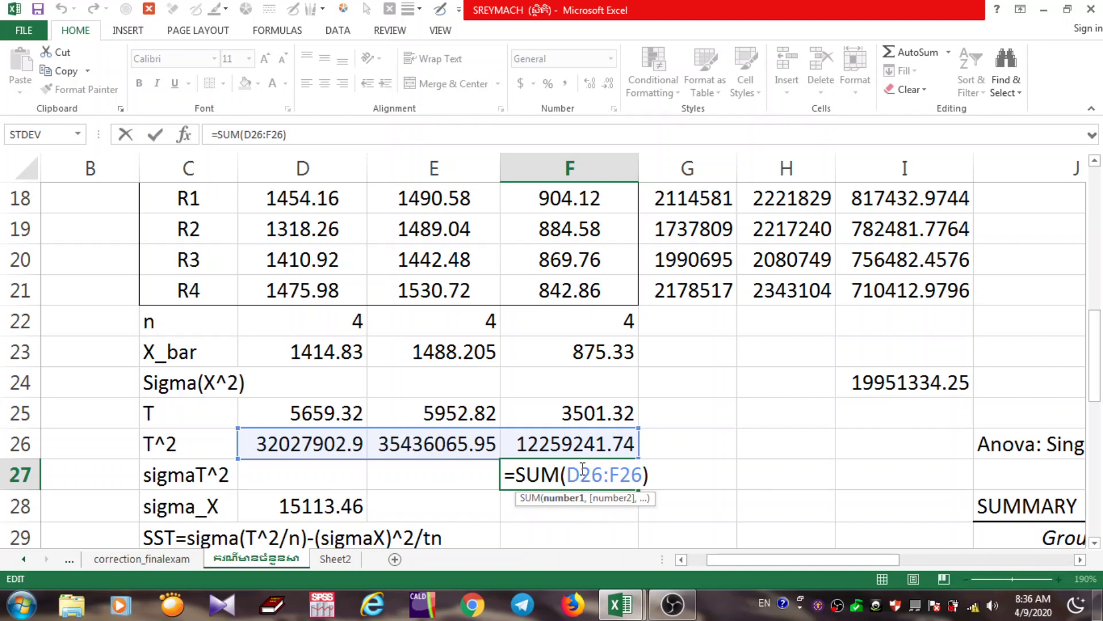
{"action": "key", "text": "Return"}
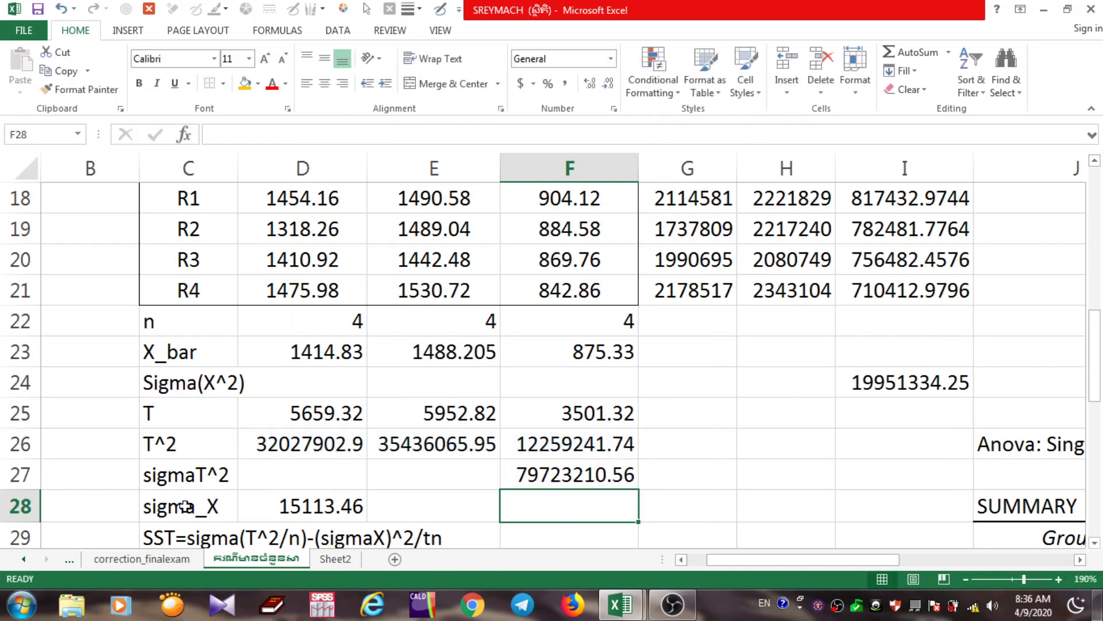
Inspect the sigma_X formula in cell D28 and the data range it sums
{"action": "left_click", "coordinate": [184, 507]}
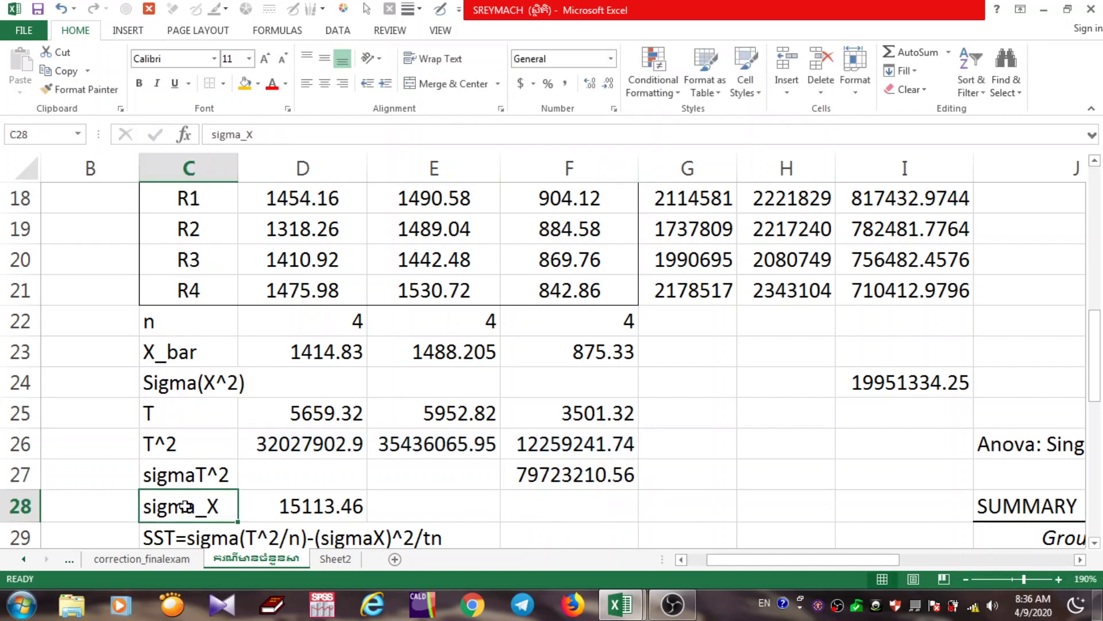
{"action": "left_click", "coordinate": [1096, 543]}
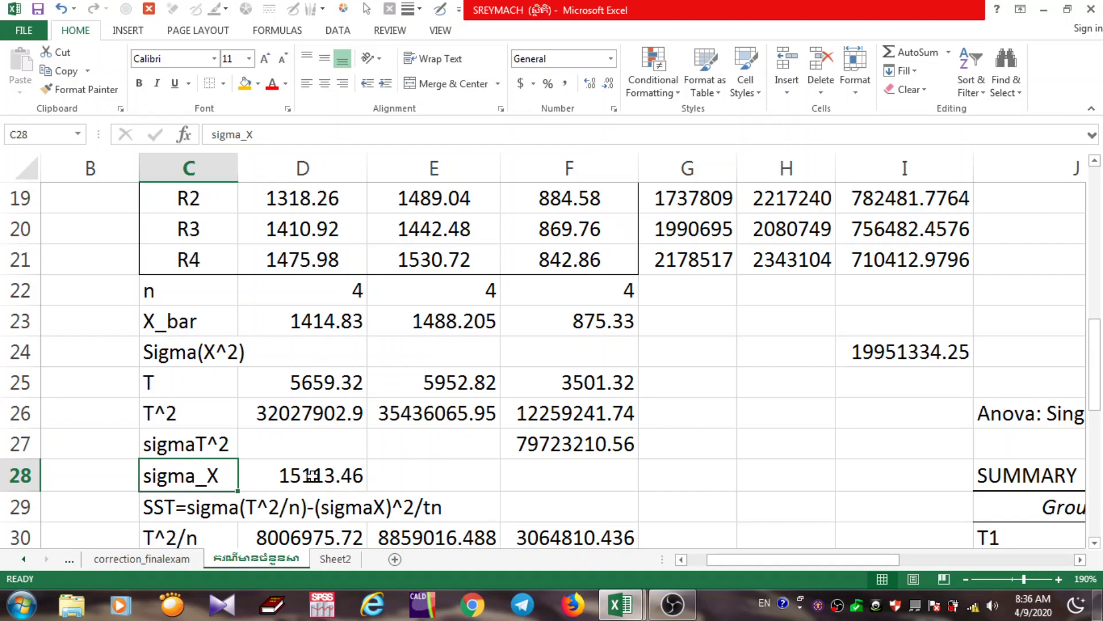
{"action": "left_click", "coordinate": [312, 475]}
{"action": "double_click", "coordinate": [290, 475]}
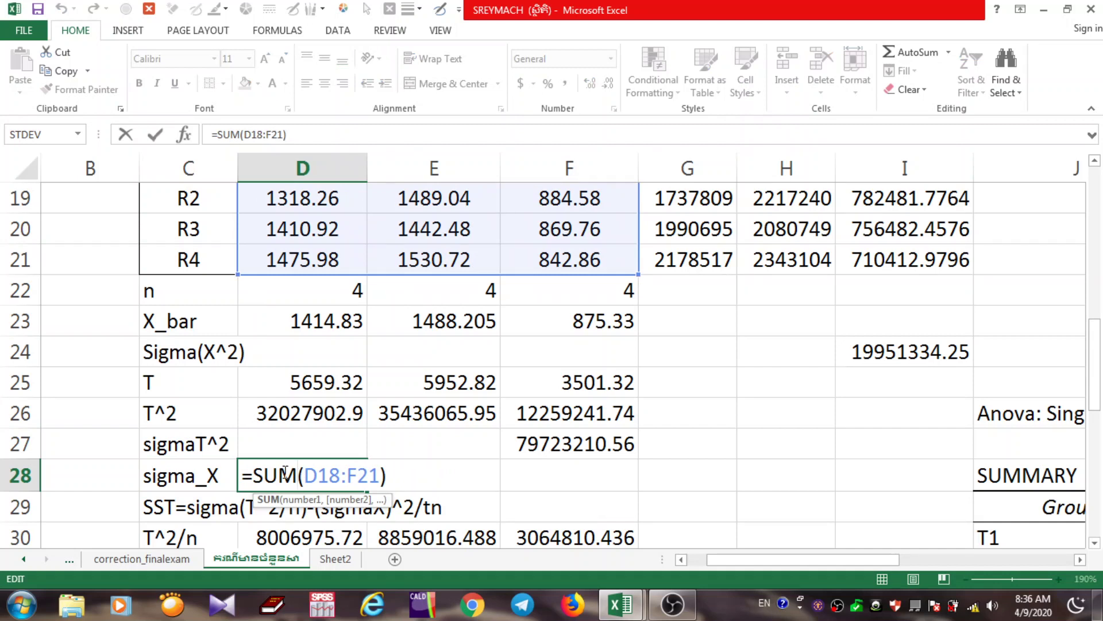
{"action": "key", "text": "Return"}
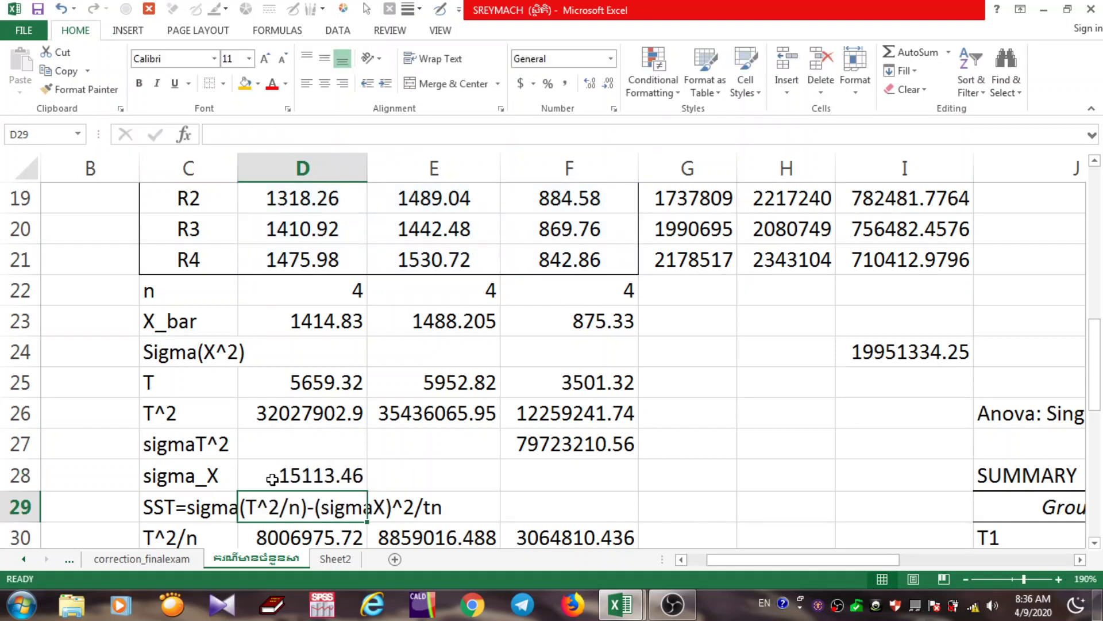
Inspect the T^2/n formula for T1 in cell D30 and the squared total it divides
{"action": "left_click", "coordinate": [1095, 543]}
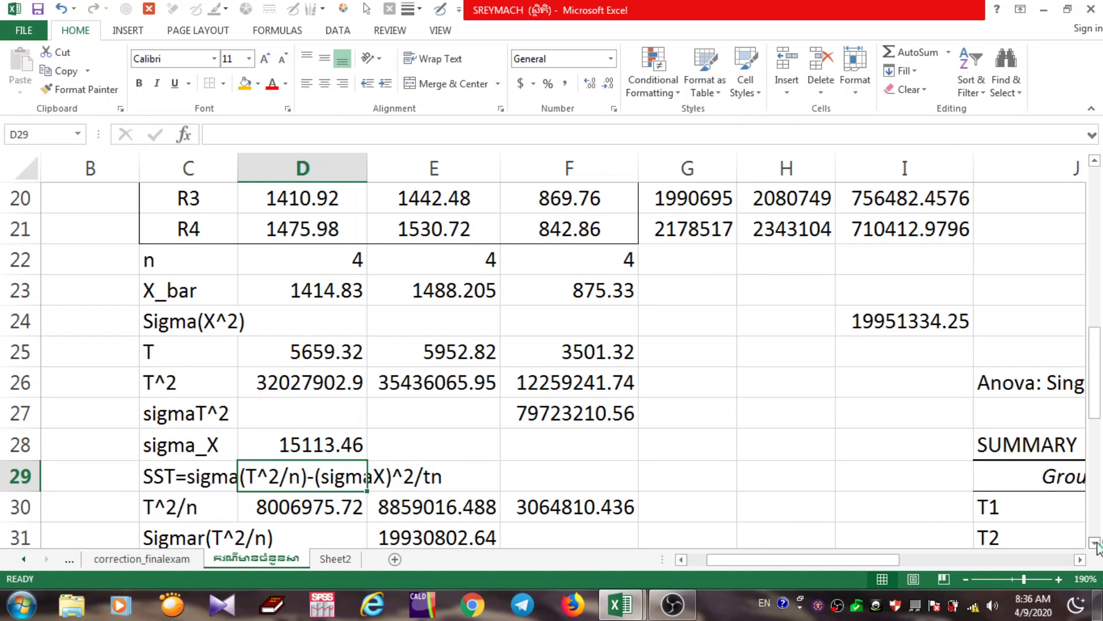
{"action": "left_click", "coordinate": [1095, 542]}
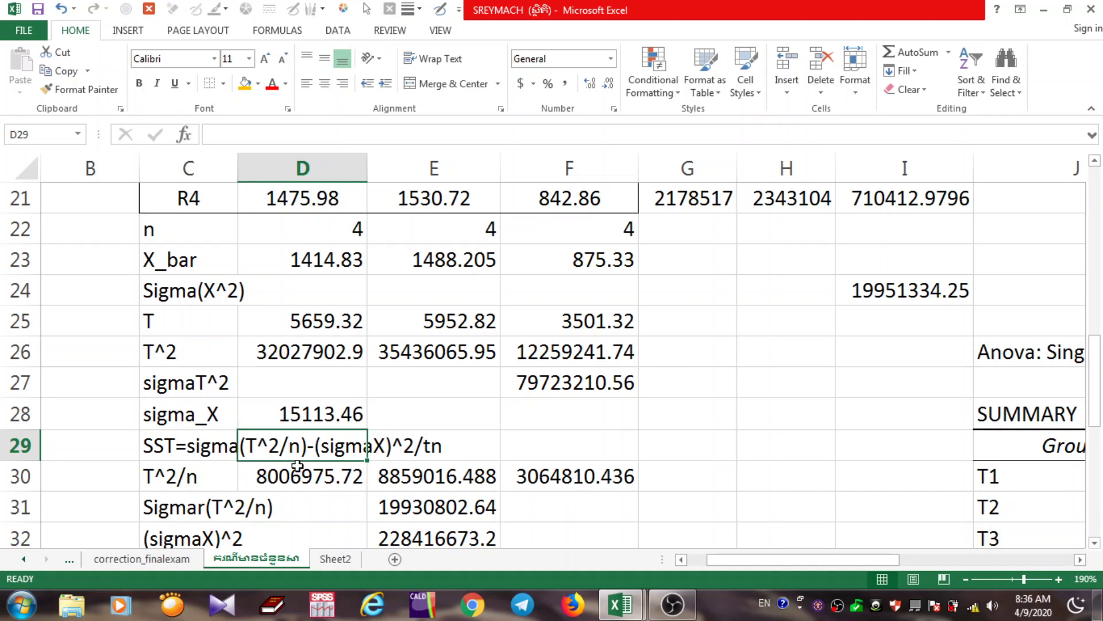
{"action": "double_click", "coordinate": [278, 478]}
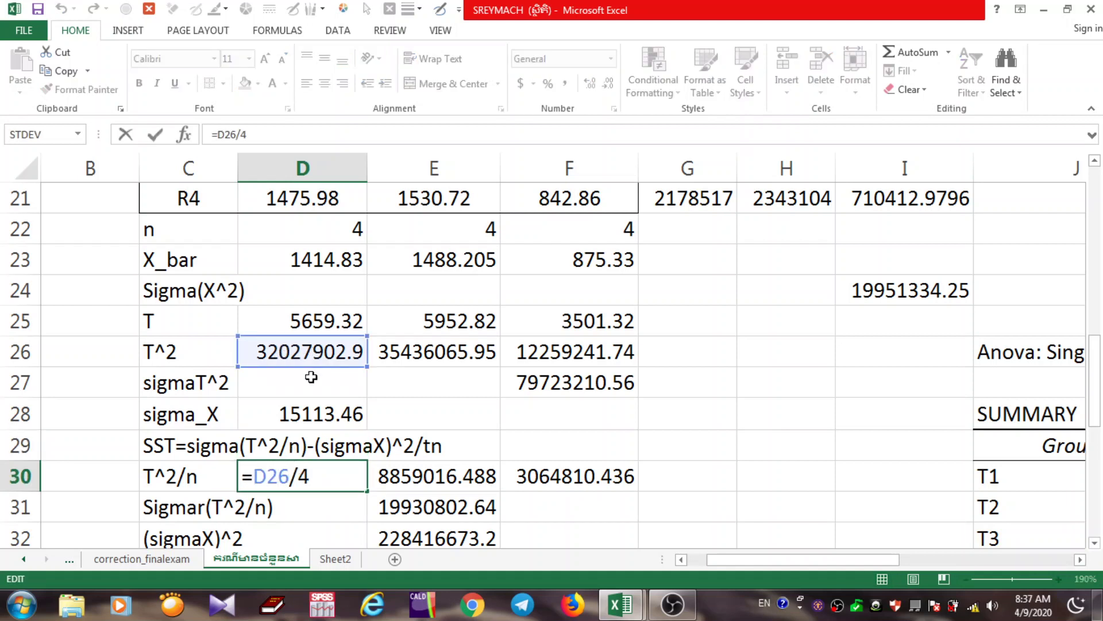
{"action": "key", "text": "Return"}
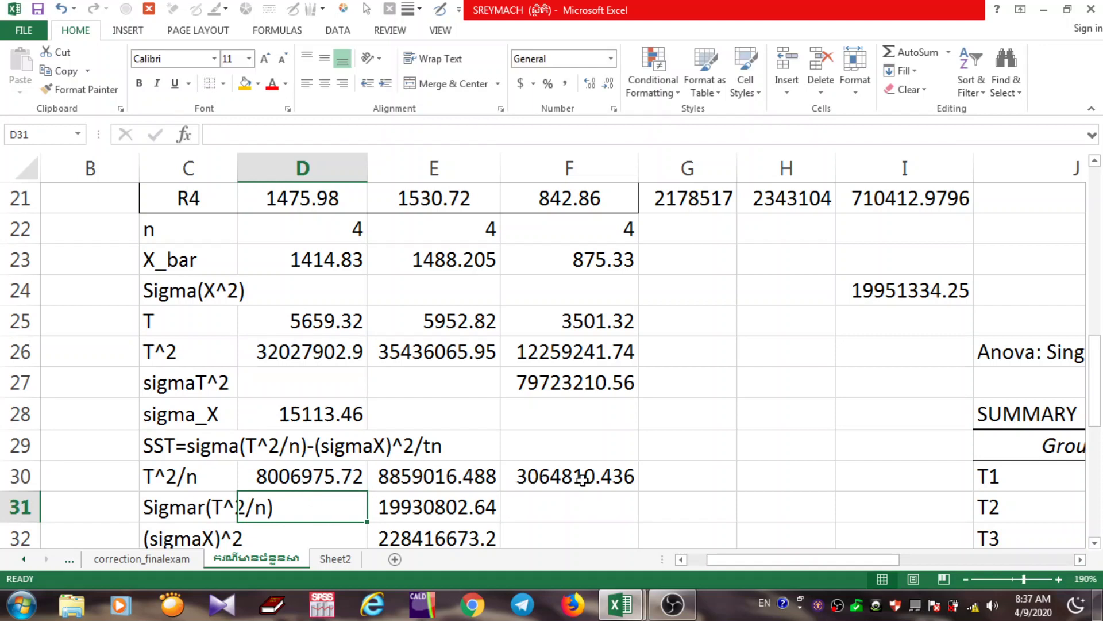
Inspect the Sigmar(T^2/n) formula in cell E31 and the range it sums
{"action": "left_click", "coordinate": [450, 514]}
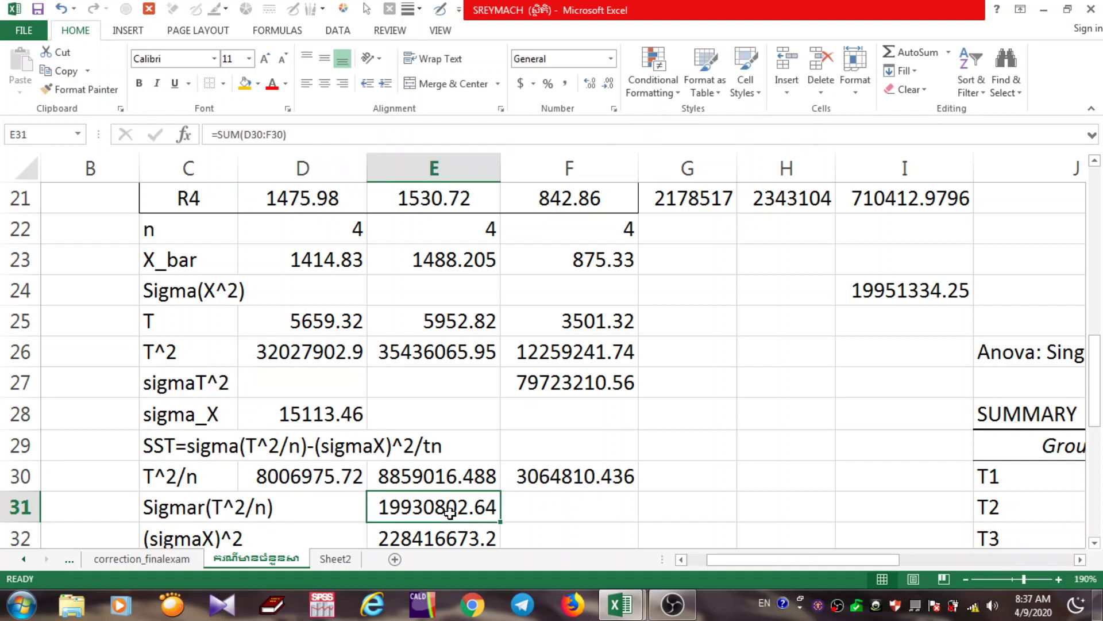
{"action": "double_click", "coordinate": [452, 507]}
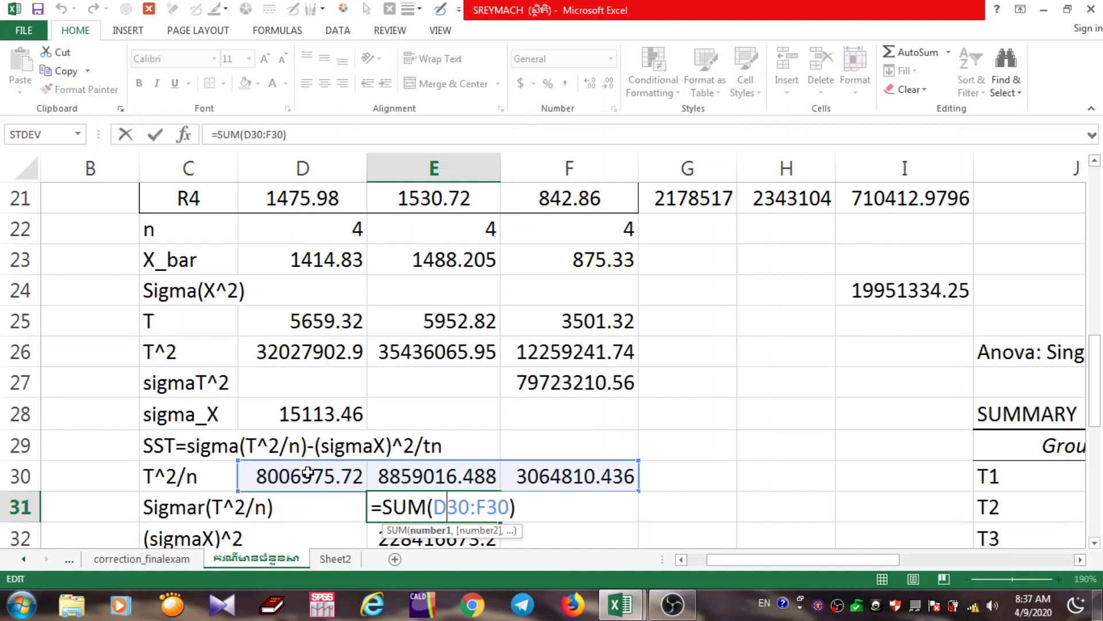
{"action": "key", "text": "Return"}
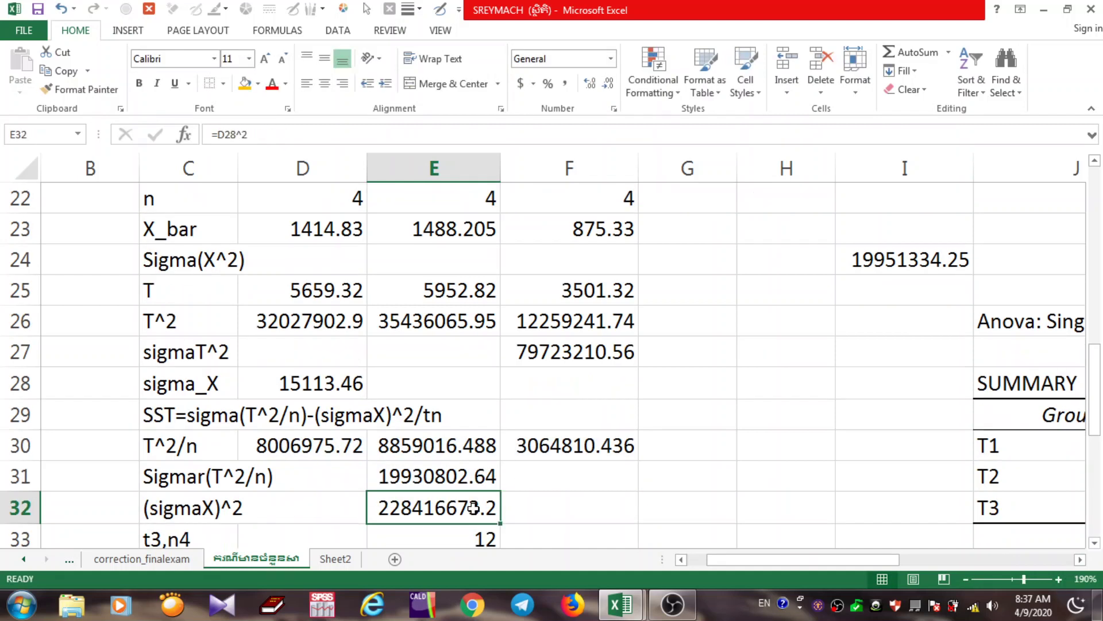
Inspect the (sigmaX)^2 formula in cell E32 together with the sigma_X cell D28 it squares
{"action": "left_click", "coordinate": [1095, 543]}
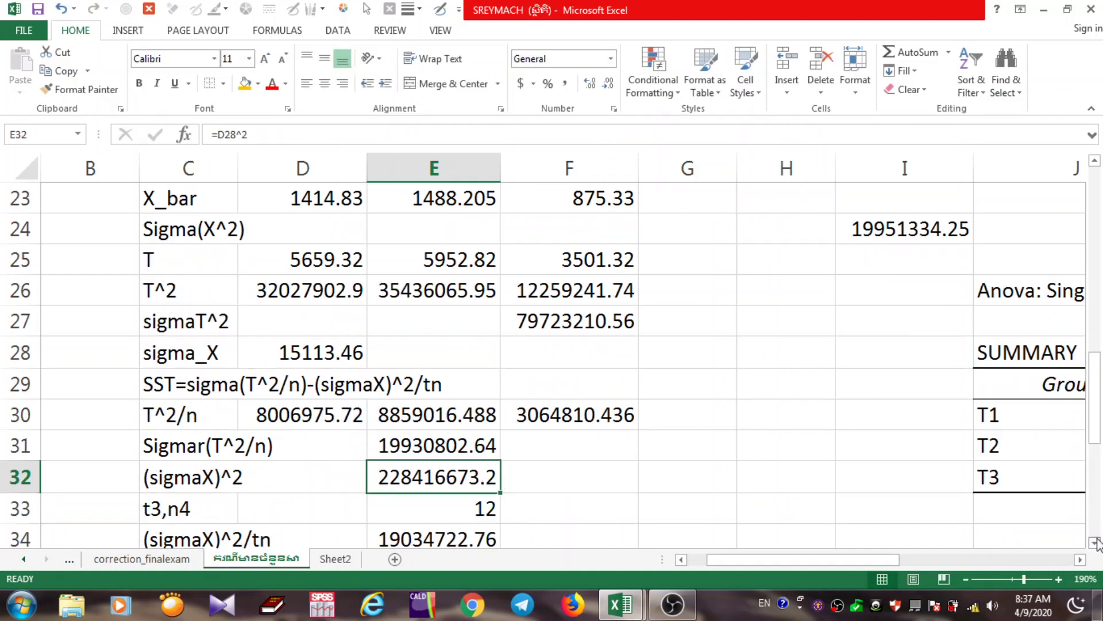
{"action": "left_click", "coordinate": [1094, 543]}
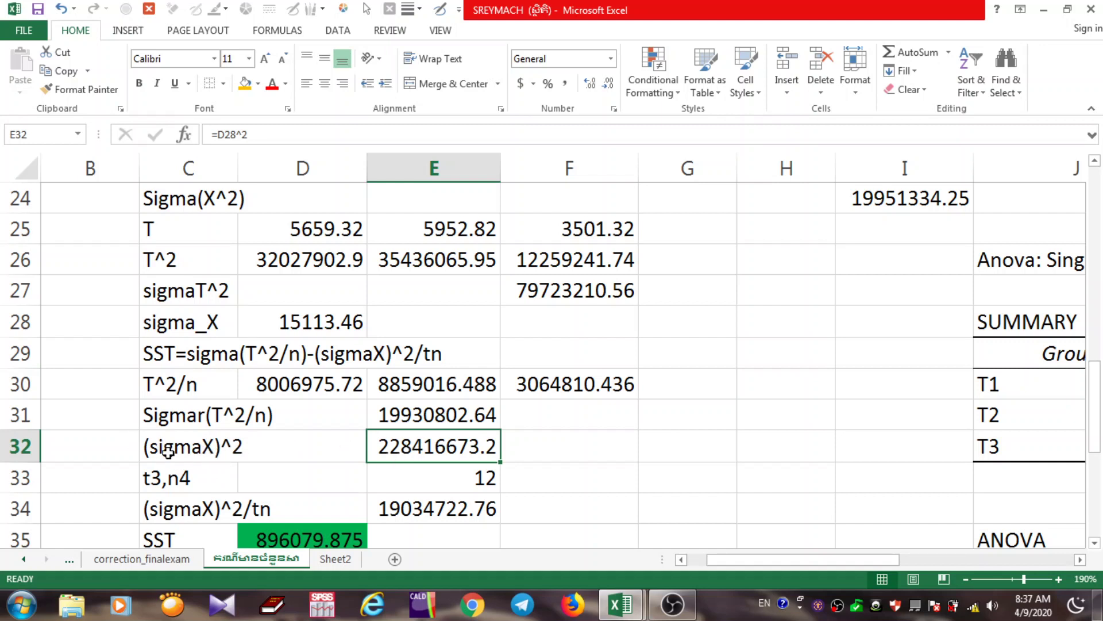
{"action": "left_click", "coordinate": [189, 320]}
{"action": "left_click", "coordinate": [307, 320]}
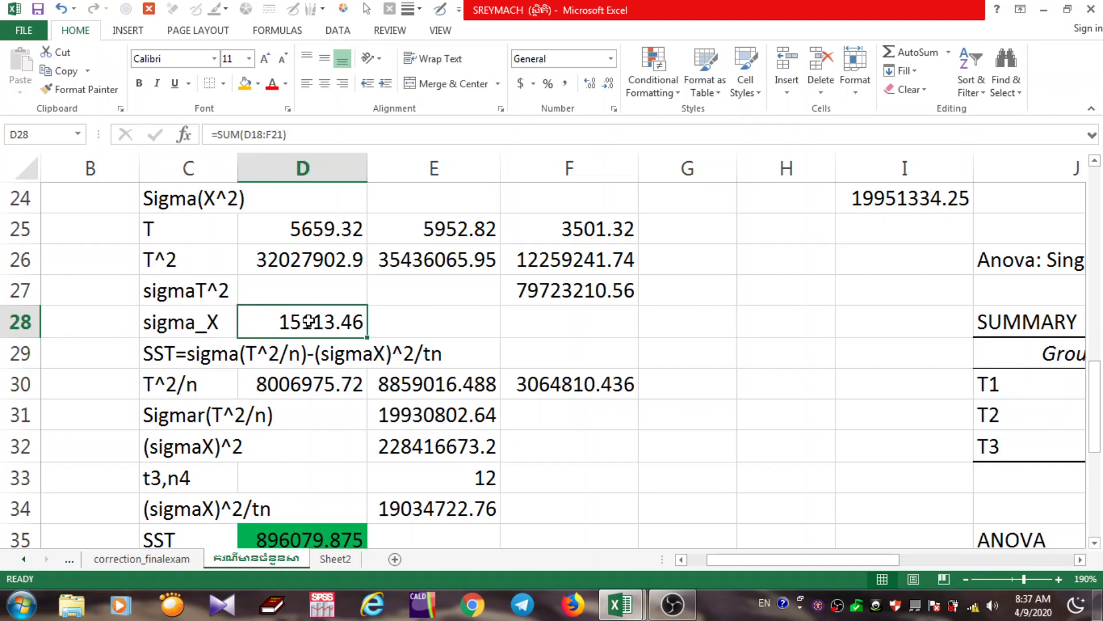
{"action": "left_click", "coordinate": [185, 444]}
{"action": "left_click", "coordinate": [379, 446]}
{"action": "type", "text": "=D28^2"}
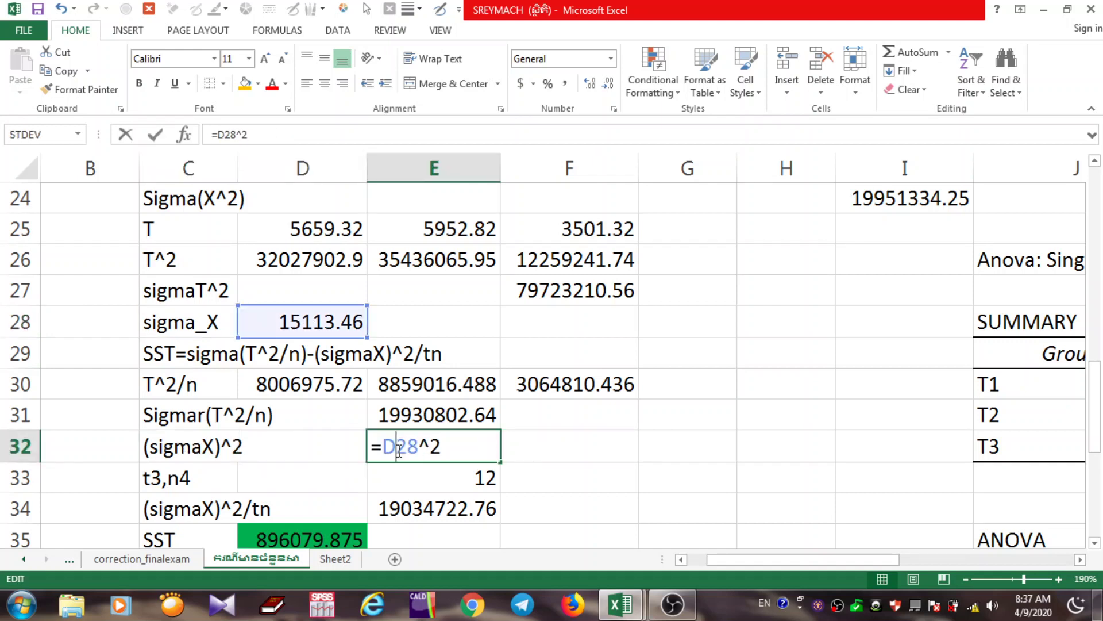
{"action": "key", "text": "Left"}
{"action": "key", "text": "Left"}
{"action": "key", "text": "Left"}
{"action": "key", "text": "Left"}
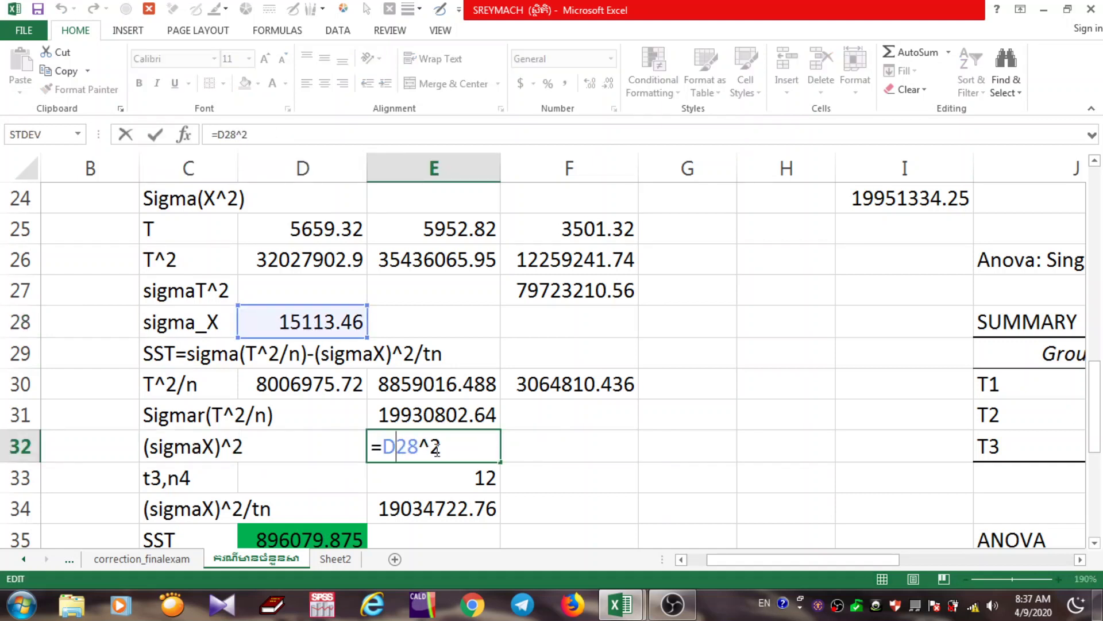
{"action": "key", "text": "Return"}
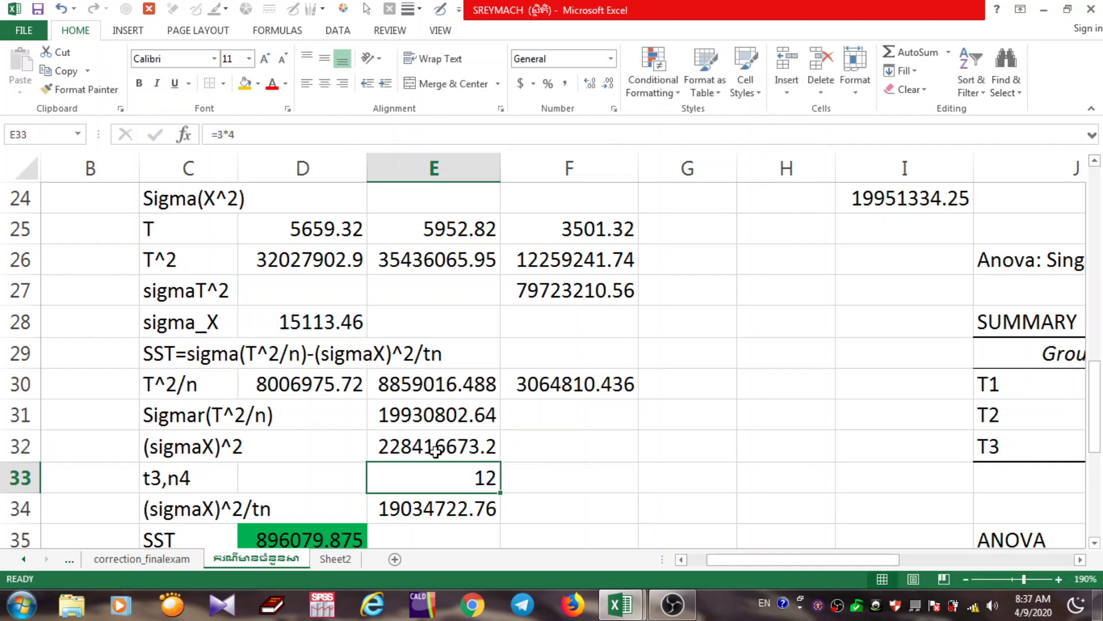
Inspect the (sigmaX)^2/tn formula in cell E34 and the two cells it divides
{"action": "left_click", "coordinate": [1095, 543]}
{"action": "left_click", "coordinate": [1094, 542]}
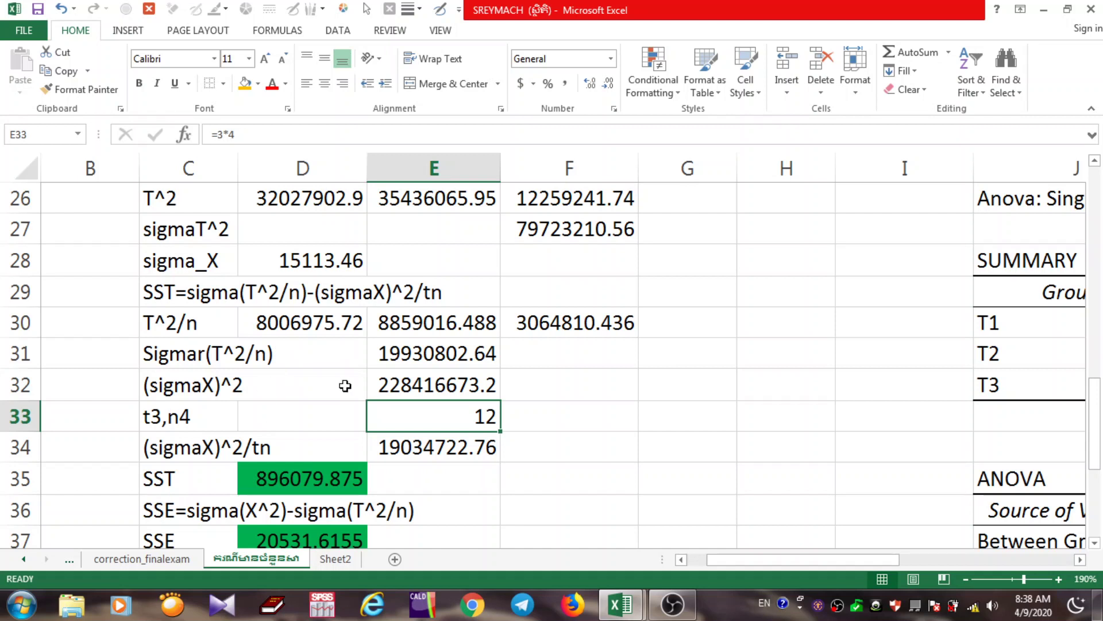
{"action": "left_click", "coordinate": [397, 384]}
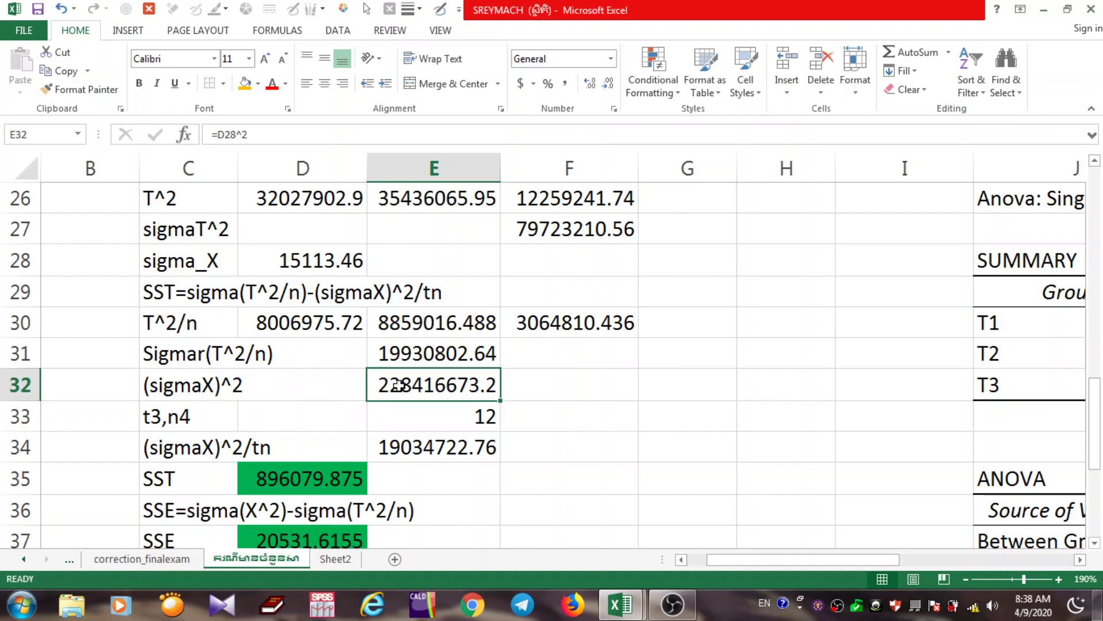
{"action": "left_click", "coordinate": [416, 450]}
{"action": "double_click", "coordinate": [416, 450]}
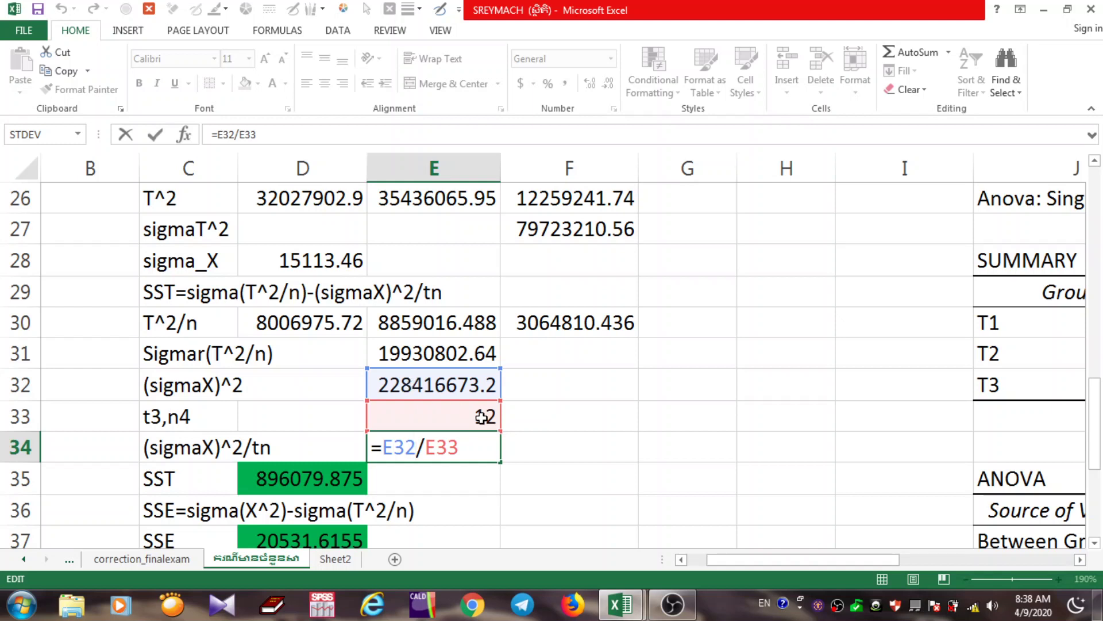
{"action": "key", "text": "Return"}
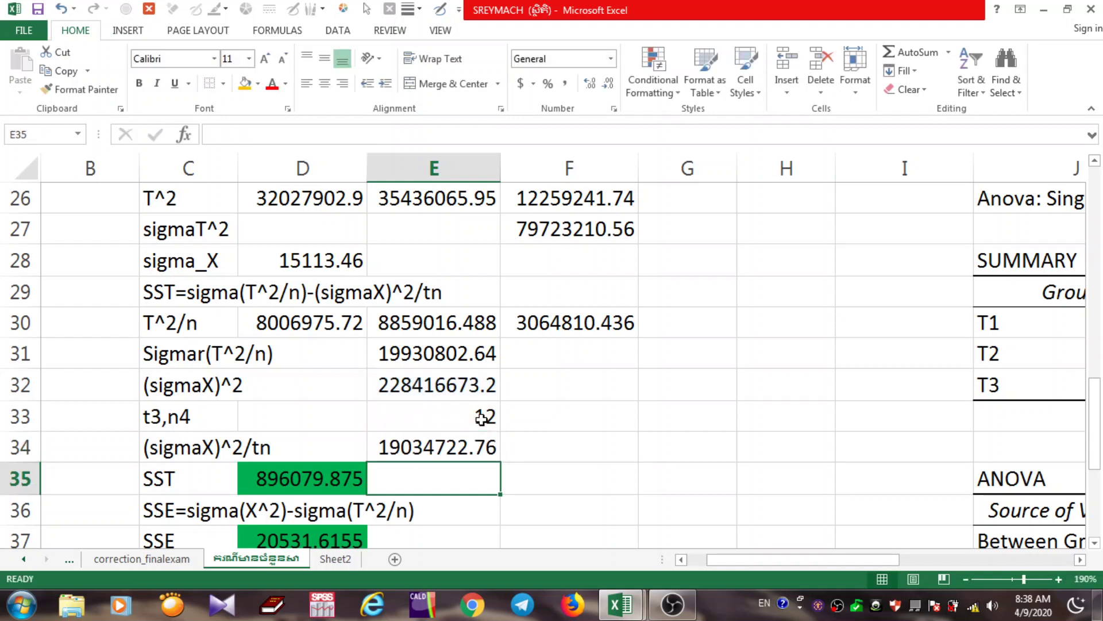
Inspect the SST formula in cell D35 and the two cells it subtracts
{"action": "left_click", "coordinate": [163, 483]}
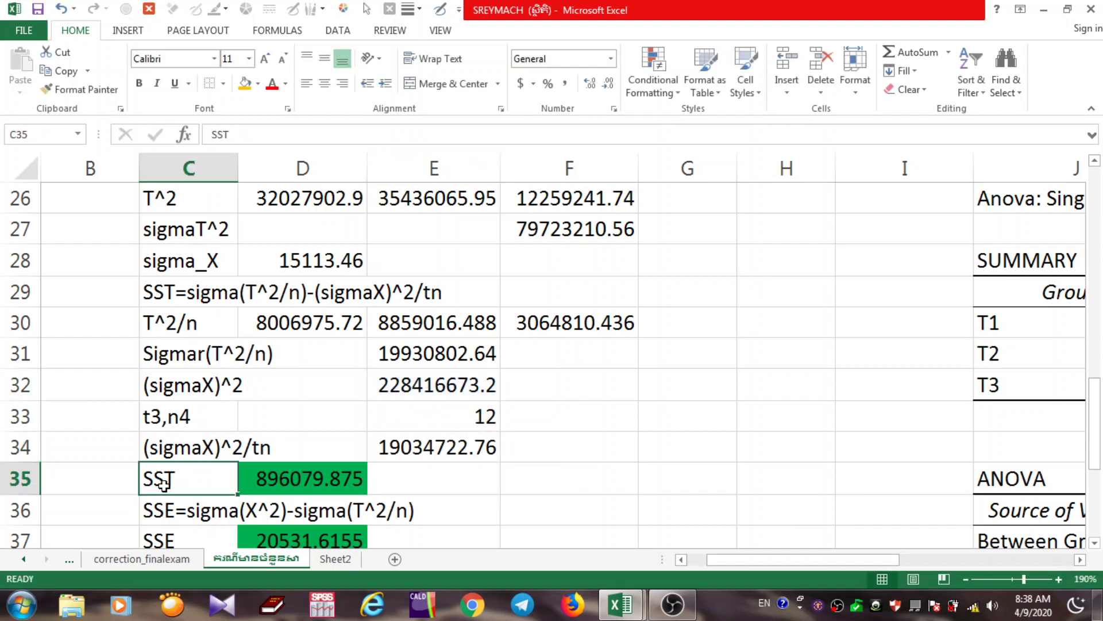
{"action": "left_click", "coordinate": [279, 481]}
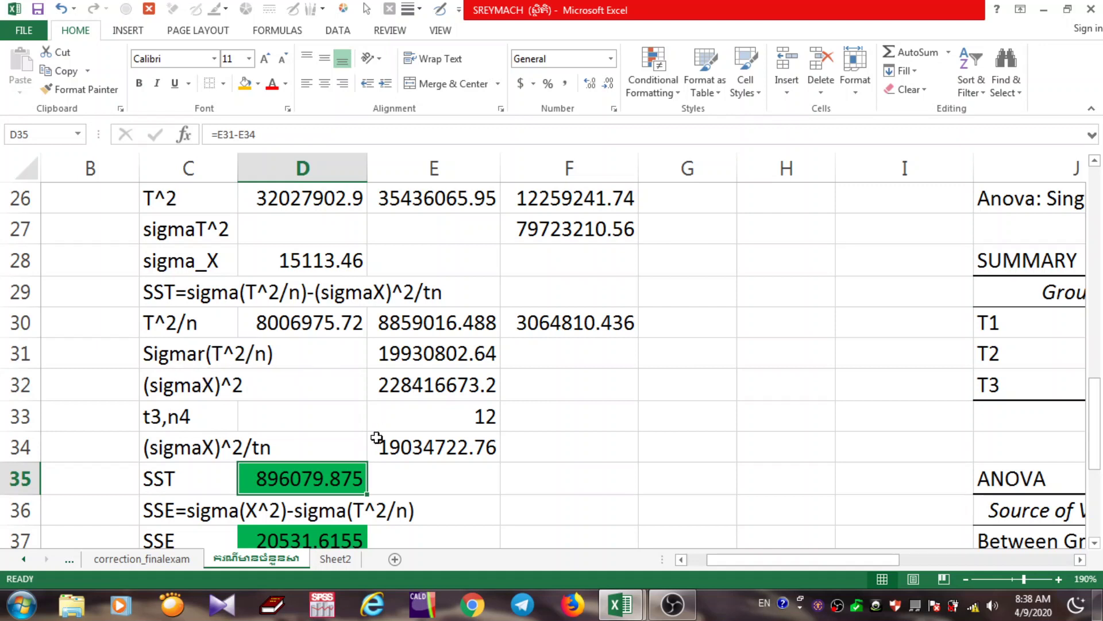
{"action": "double_click", "coordinate": [307, 476]}
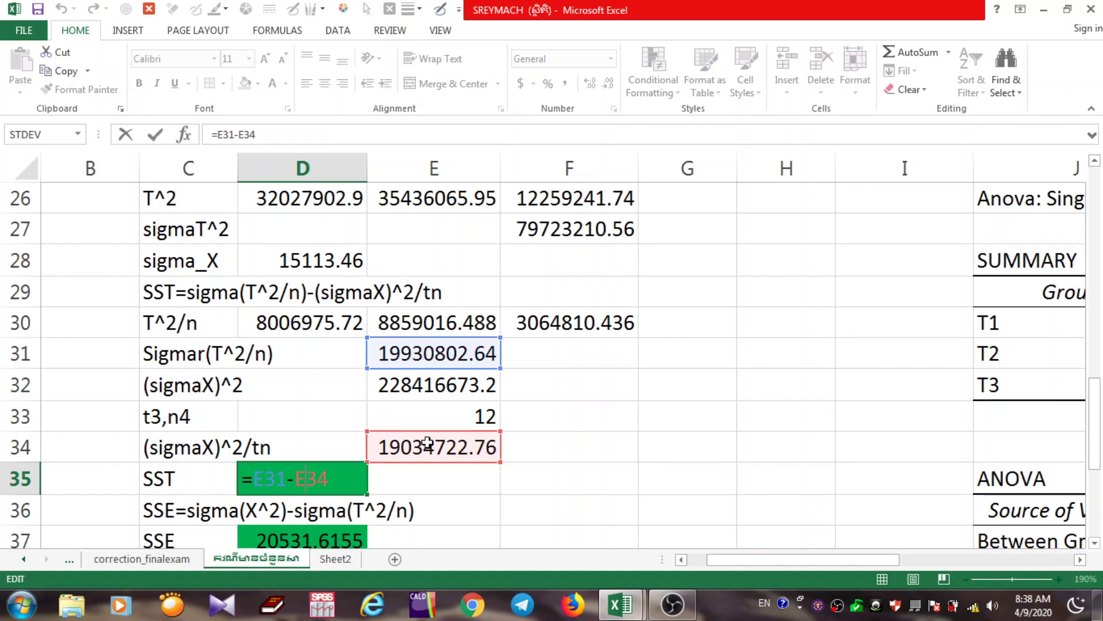
{"action": "key", "text": "Return"}
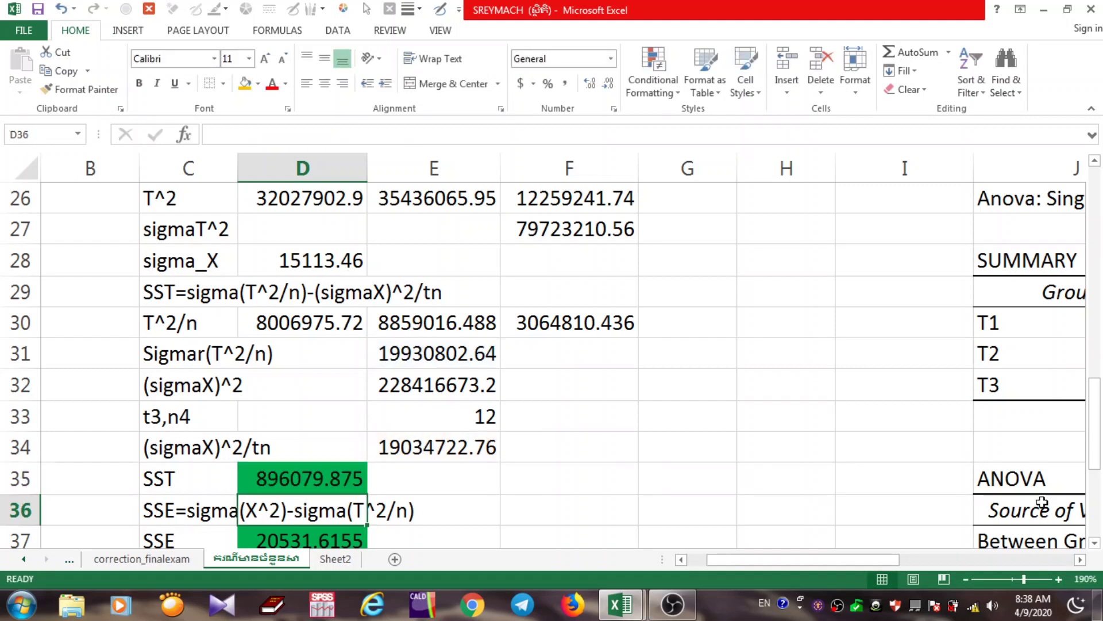
Review the SSE definition in C36 and open the SSE formula in cell D37 to see its references
{"action": "left_click", "coordinate": [1095, 542]}
{"action": "left_click", "coordinate": [1096, 542]}
{"action": "left_click", "coordinate": [1095, 542]}
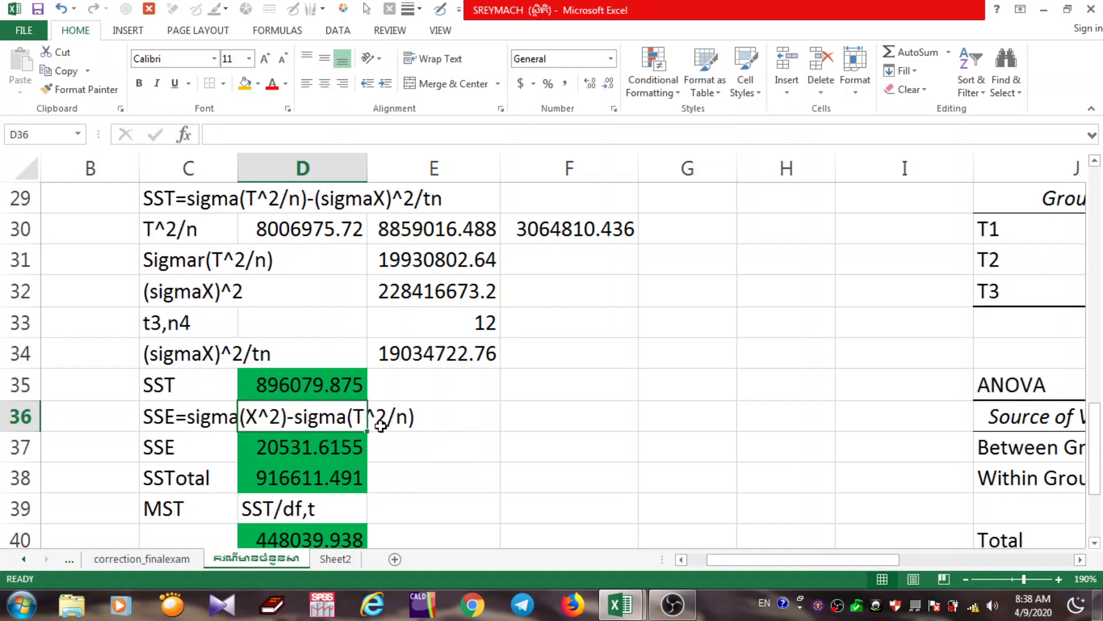
{"action": "left_click", "coordinate": [214, 425]}
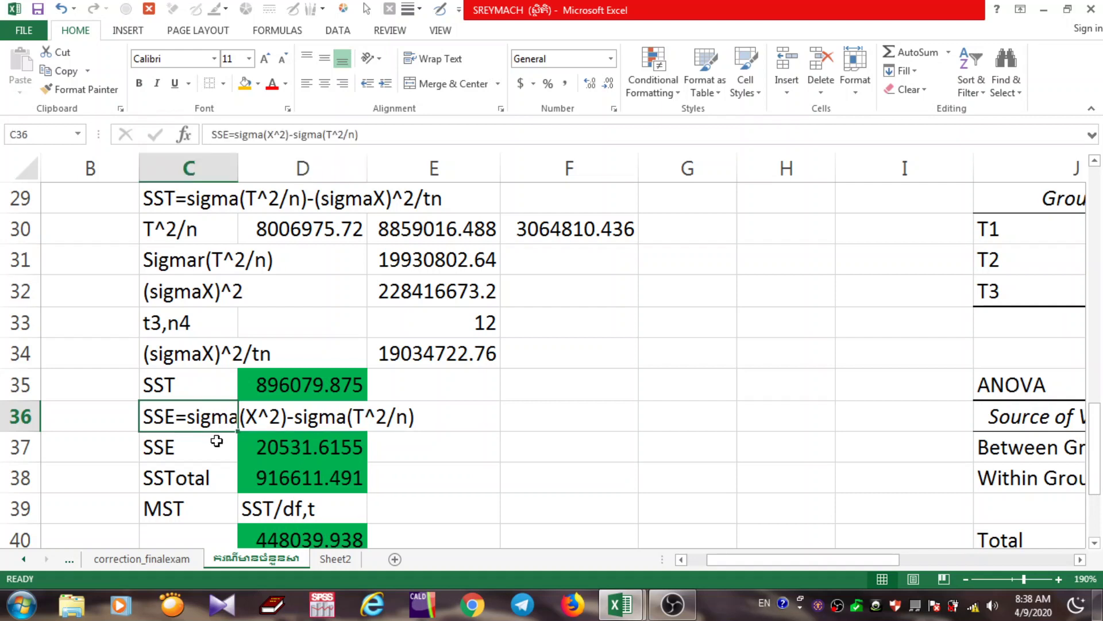
{"action": "left_click", "coordinate": [492, 440]}
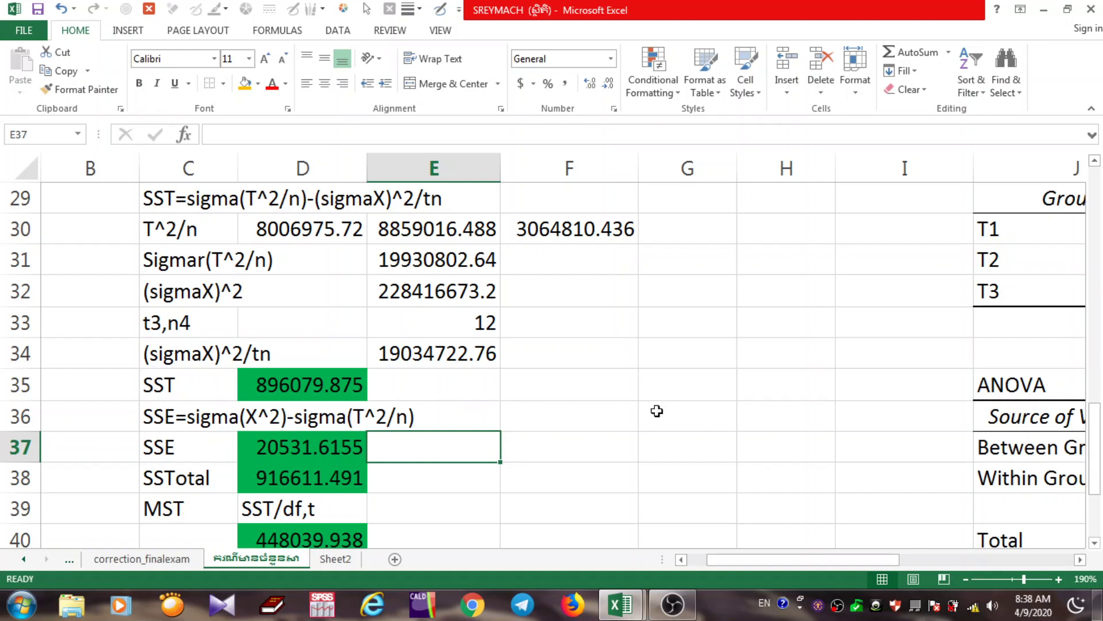
{"action": "left_click", "coordinate": [305, 447]}
{"action": "double_click", "coordinate": [305, 447]}
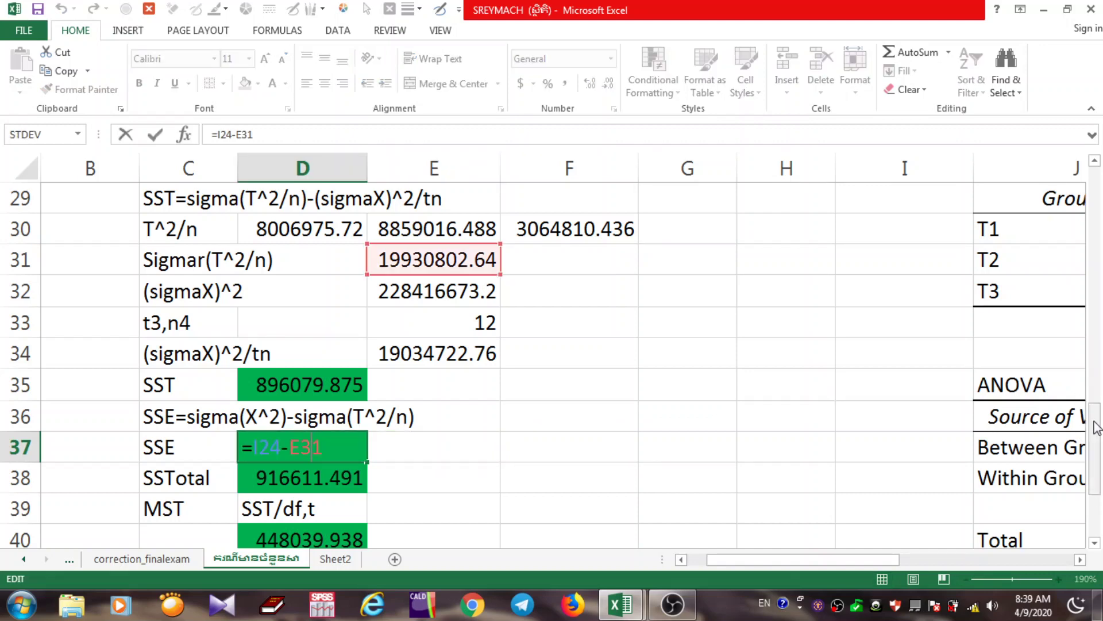
Trace the SSE formula's reference to the Sigma(X^2) cell I24 beneath the squared-value columns, and return to the SSE row
{"action": "scroll", "coordinate": [1094, 396], "scroll_direction": "up", "scroll_amount": 1}
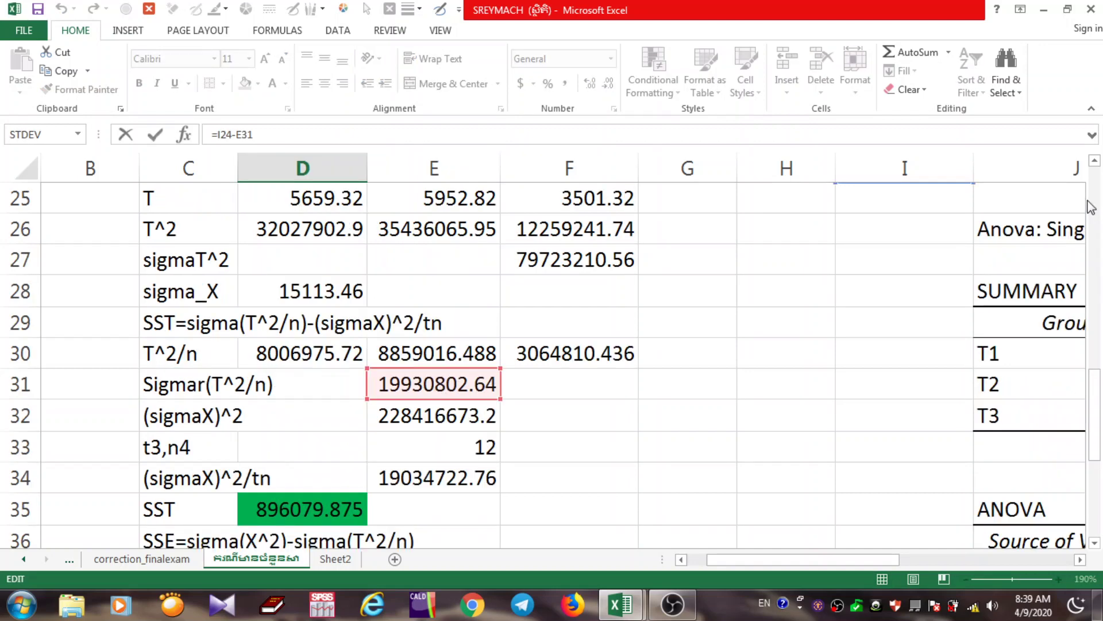
{"action": "left_click", "coordinate": [1095, 161]}
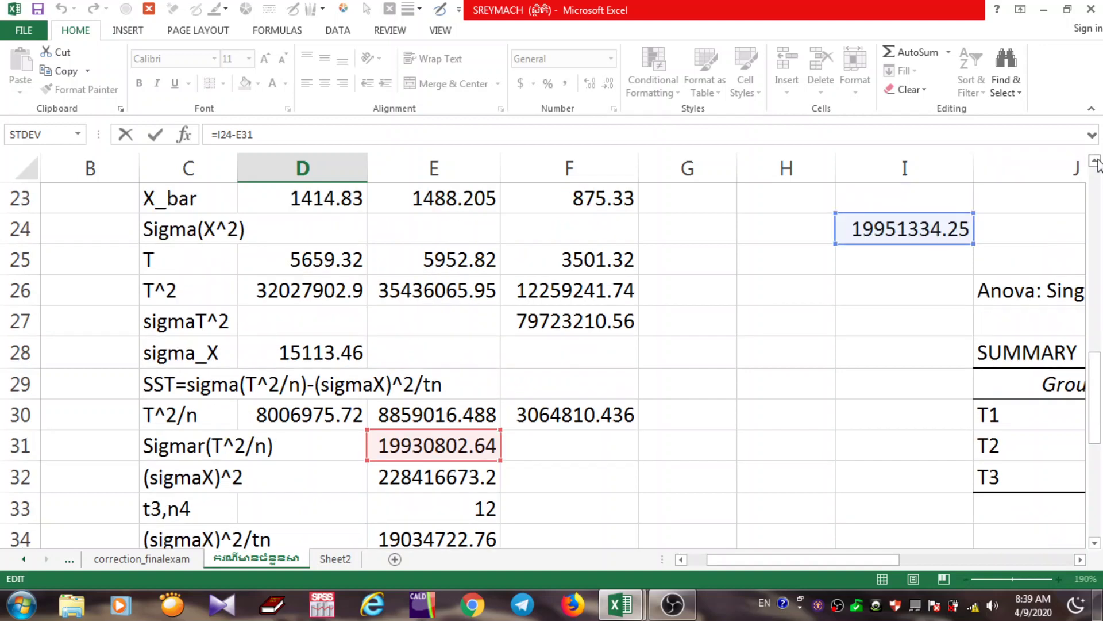
{"action": "left_click", "coordinate": [1095, 162]}
{"action": "left_click", "coordinate": [1095, 162]}
{"action": "left_click", "coordinate": [1095, 161]}
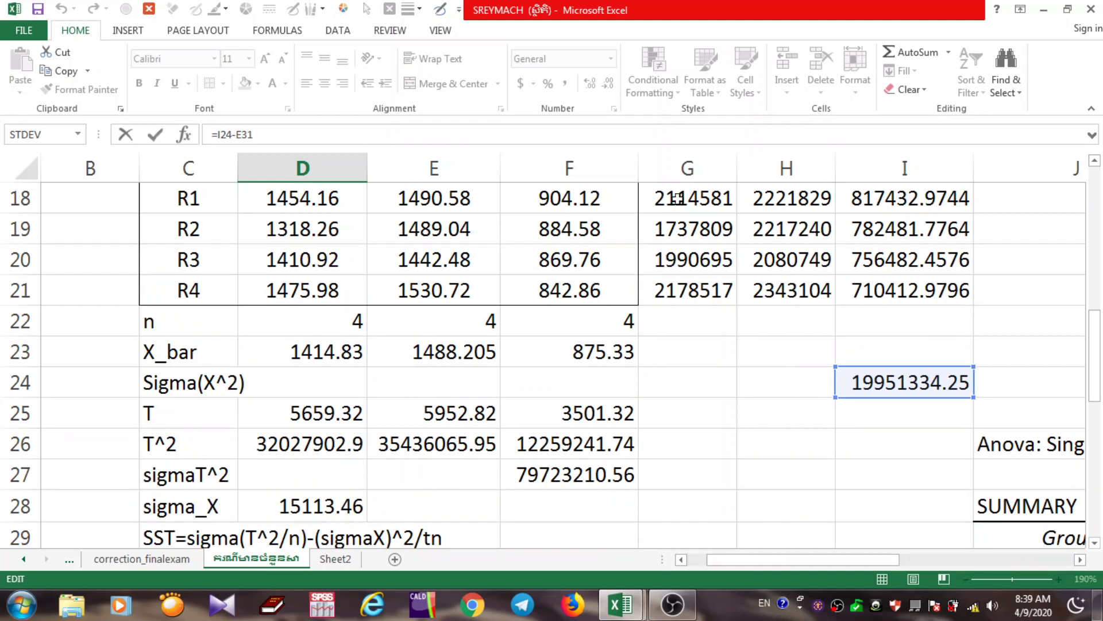
{"action": "left_click", "coordinate": [1095, 162]}
{"action": "left_click", "coordinate": [1094, 162]}
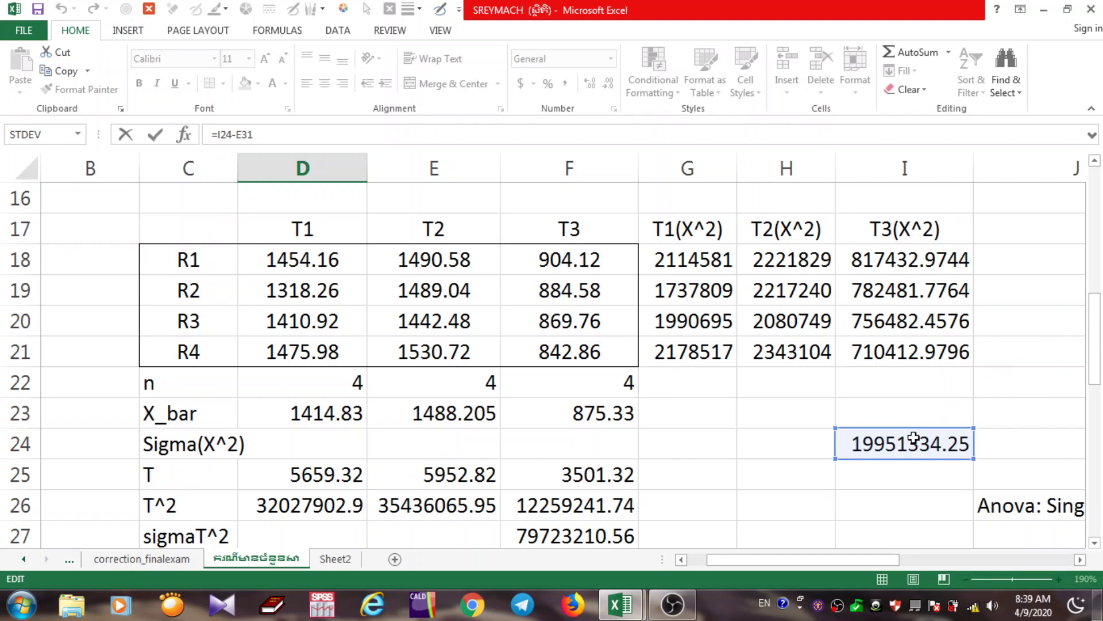
{"action": "left_click", "coordinate": [1094, 356]}
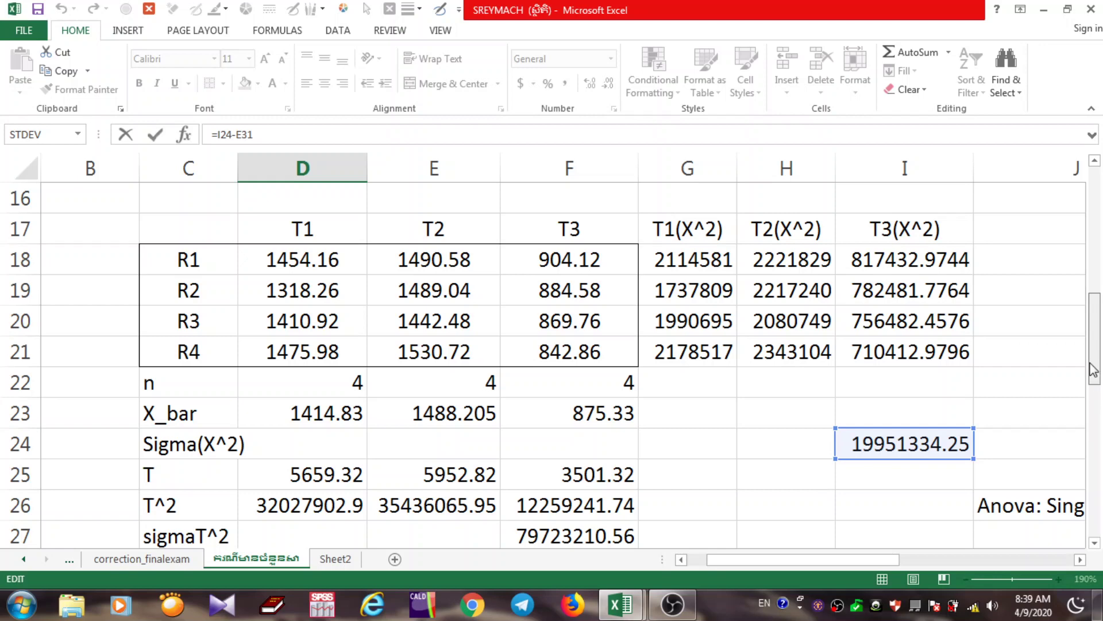
{"action": "left_click_drag", "start_coordinate": [1094, 371], "coordinate": [1095, 477]}
{"action": "left_click", "coordinate": [1094, 542]}
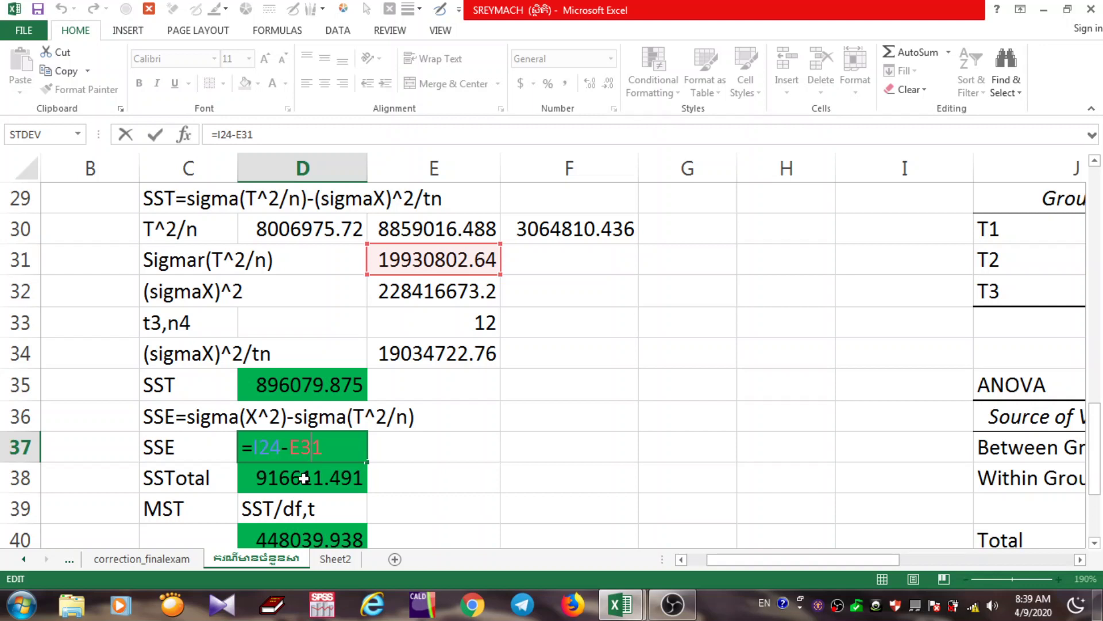
Leave the SSE formula unchanged and inspect the SSTotal formula in cell D38 with the two cells it adds
{"action": "key", "text": "Return"}
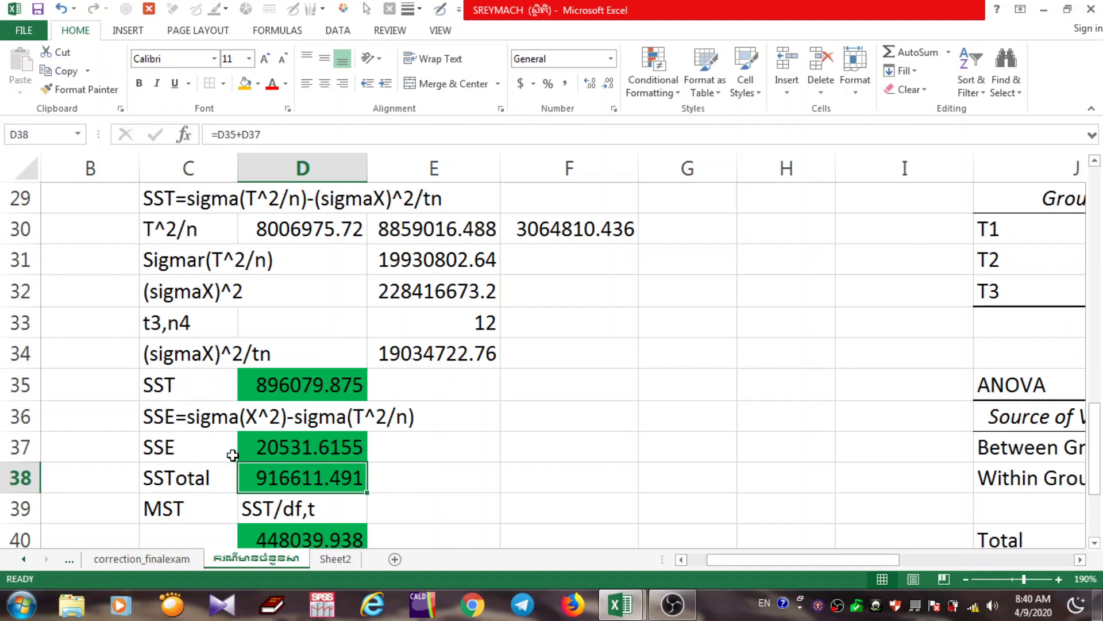
{"action": "double_click", "coordinate": [281, 478]}
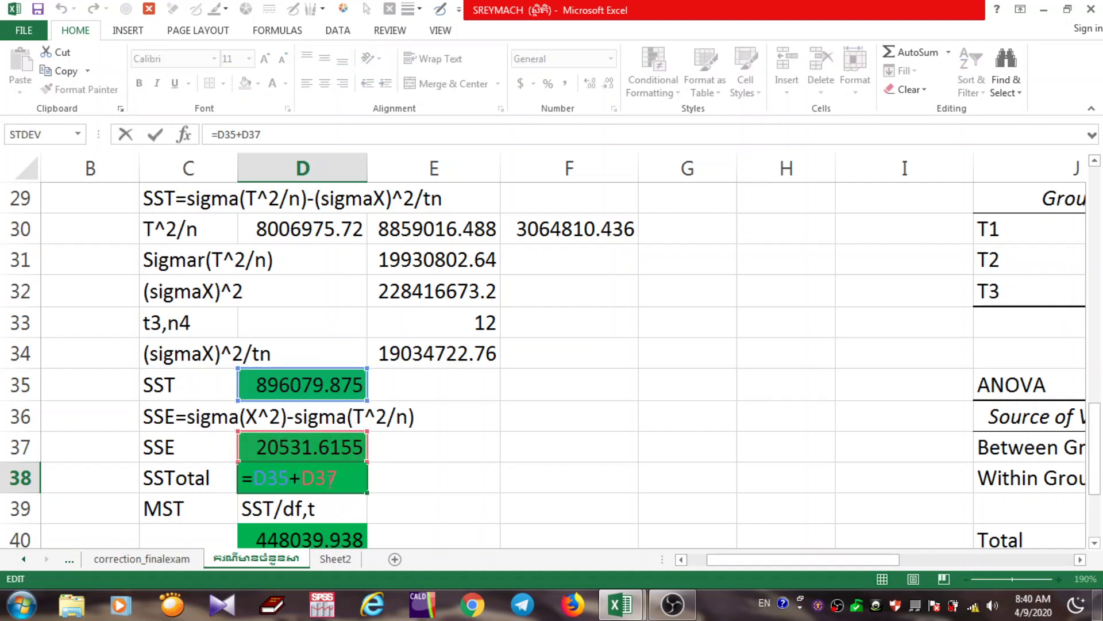
{"action": "key", "text": "Return"}
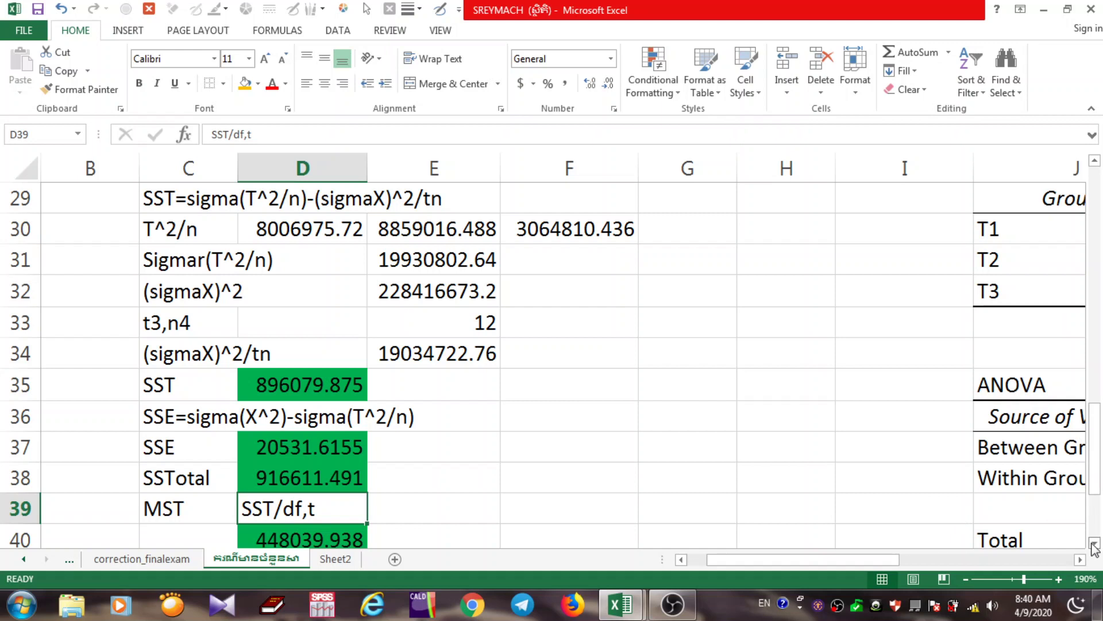
Review the MST definition SST/df,t in row 39 and inspect the MST formula in cell D40
{"action": "left_click", "coordinate": [1094, 543]}
{"action": "left_click", "coordinate": [1094, 543]}
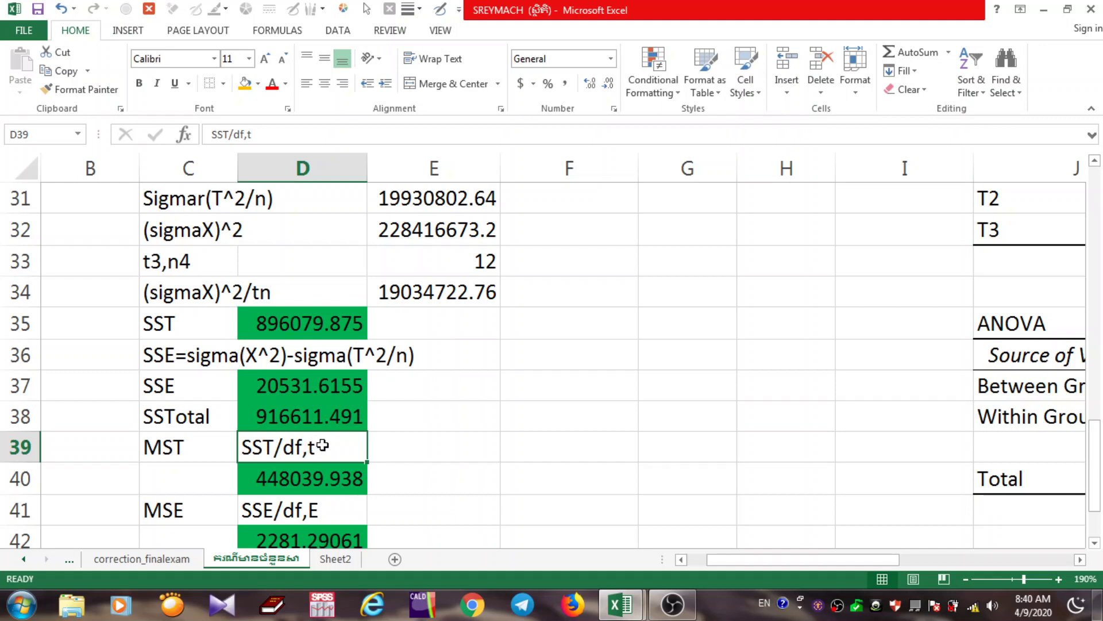
{"action": "left_click", "coordinate": [382, 453]}
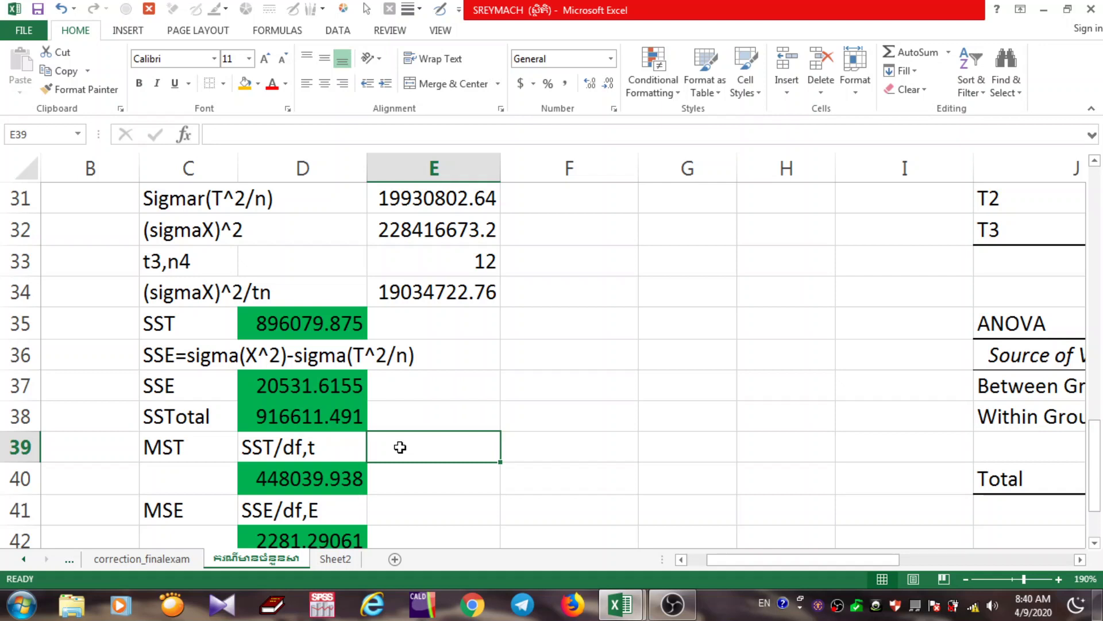
{"action": "left_click", "coordinate": [310, 473]}
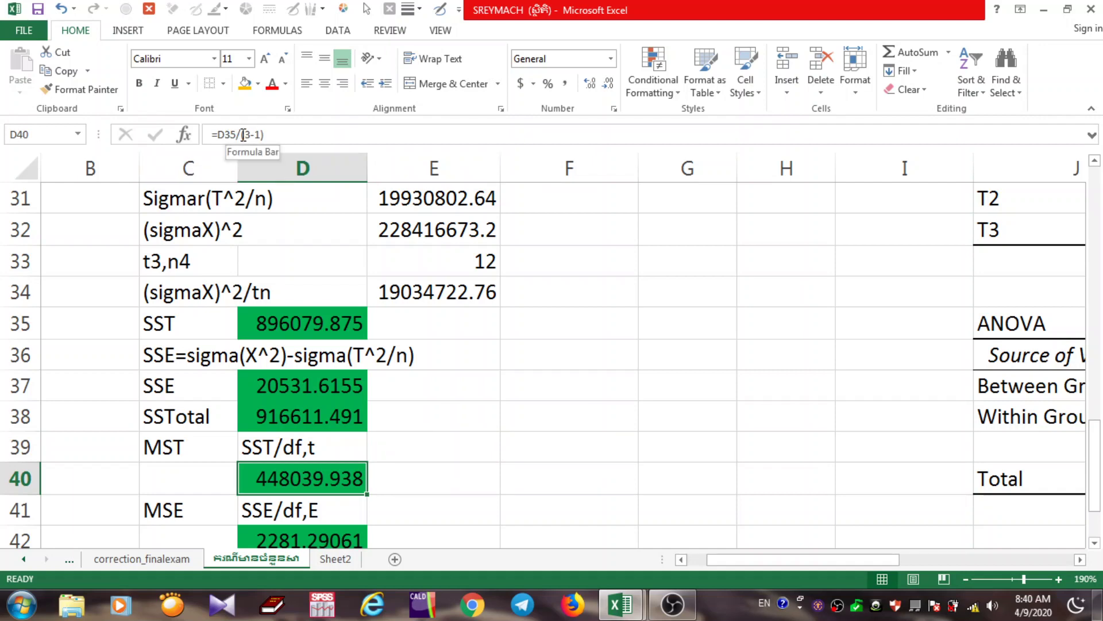
{"action": "left_click", "coordinate": [747, 135]}
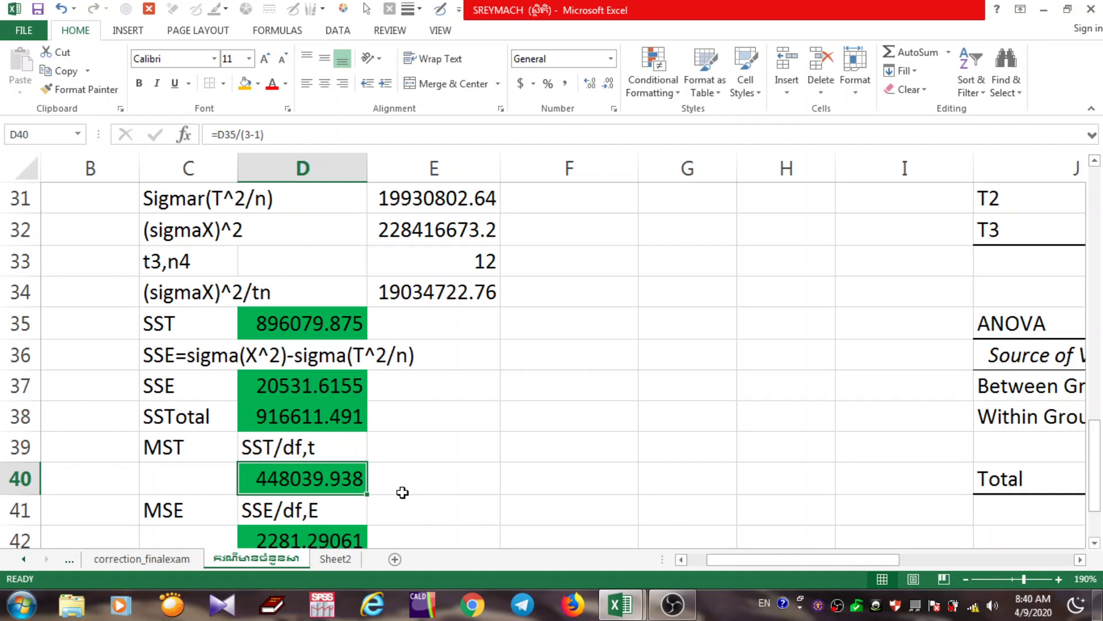
Review the MSE definition SSE/df,E in cell D41 and inspect the MSE formula in cell D42
{"action": "key", "text": "Down"}
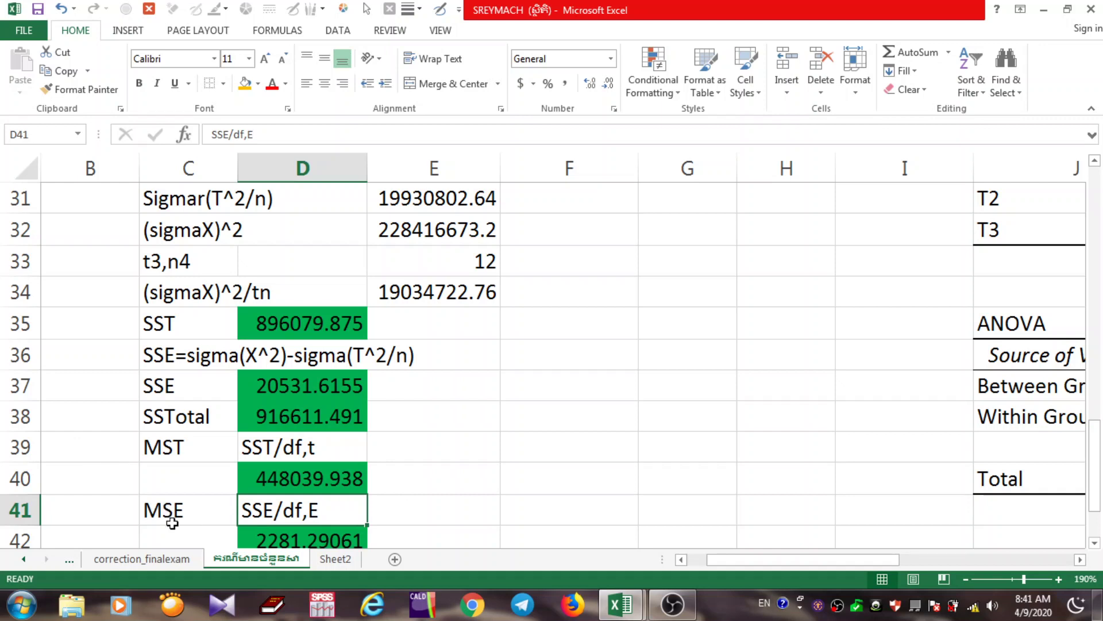
{"action": "left_click", "coordinate": [1095, 542]}
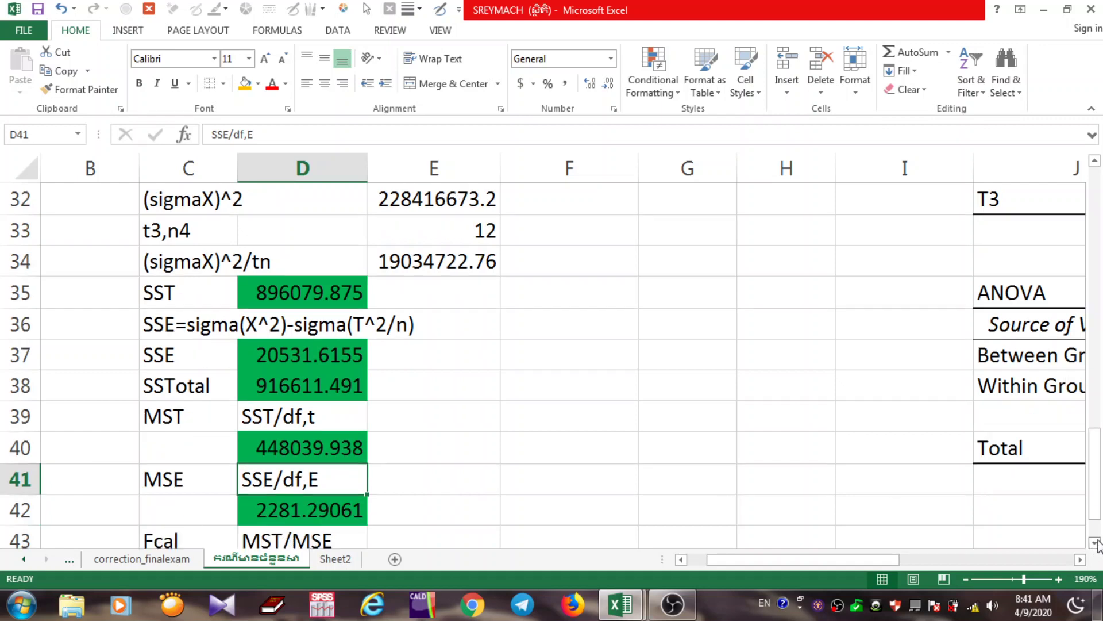
{"action": "left_click", "coordinate": [1095, 542]}
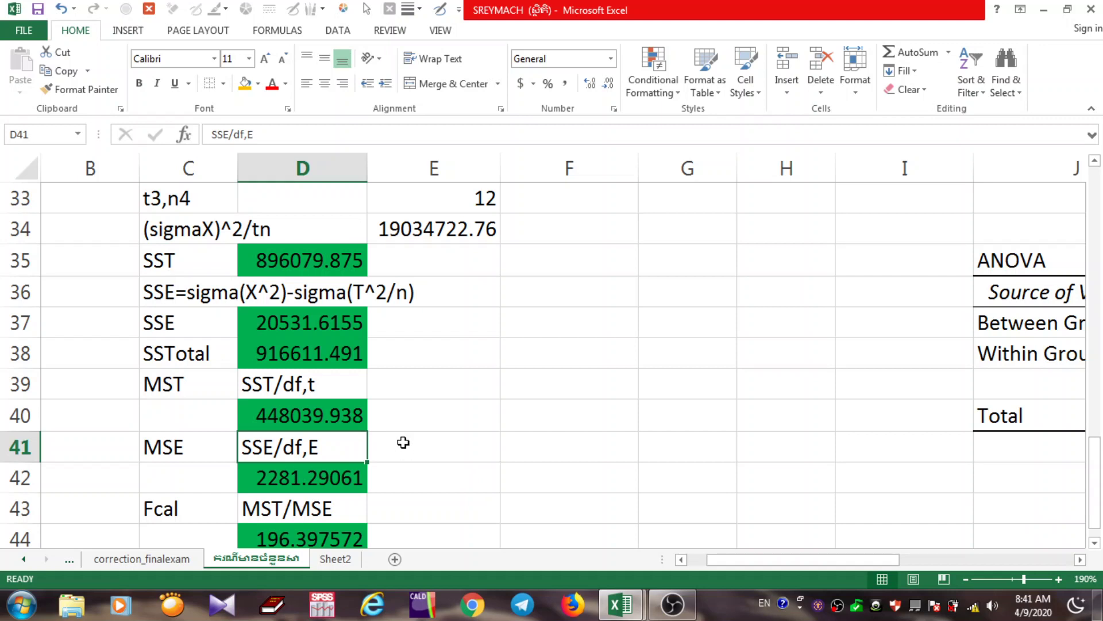
{"action": "left_click", "coordinate": [306, 478]}
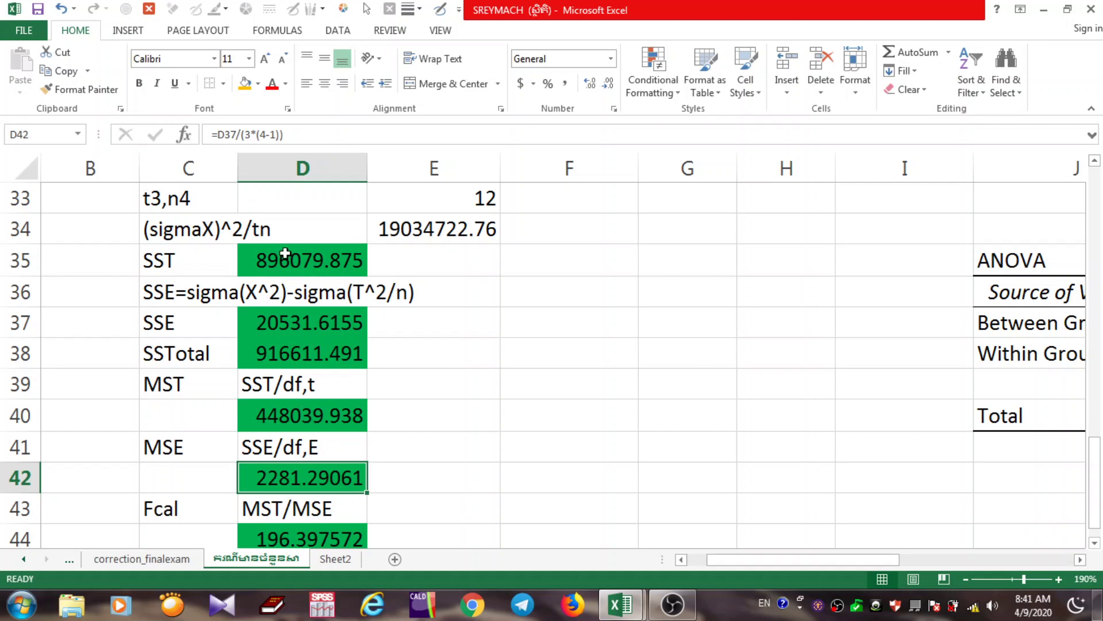
Review the Fcal label in C43 and its MST/MSE definition in D43
{"action": "key", "text": "Down"}
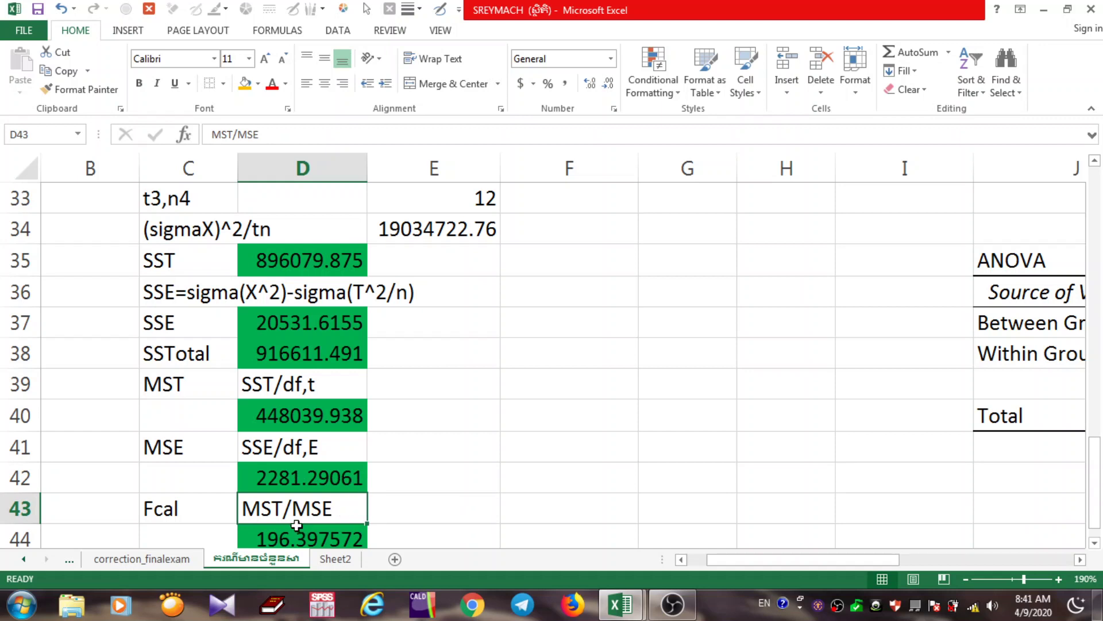
{"action": "left_click", "coordinate": [163, 508]}
{"action": "left_click", "coordinate": [290, 506]}
Check the MST and MSE cells D40 and D42, and inspect the Fcal formula in D44 that divides them
{"action": "left_click", "coordinate": [1095, 538]}
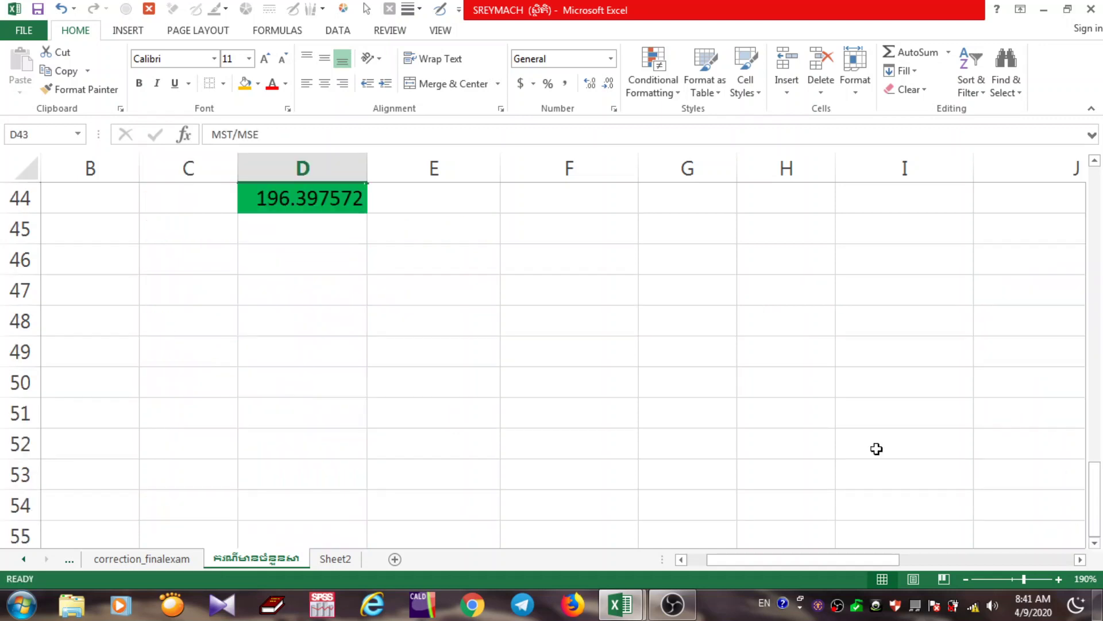
{"action": "left_click", "coordinate": [1095, 161]}
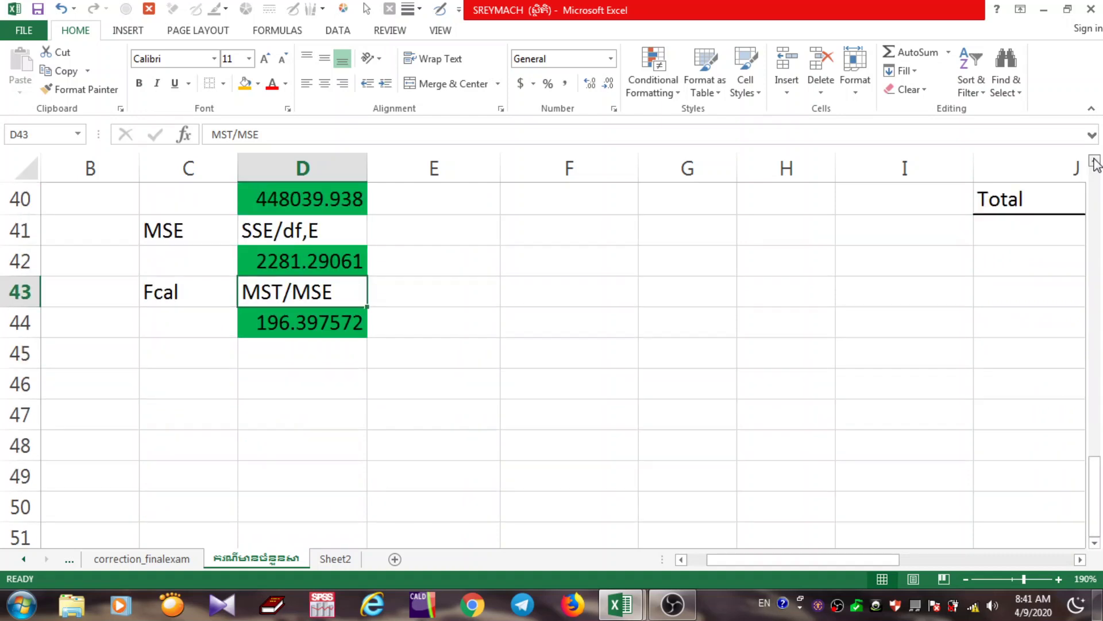
{"action": "left_click", "coordinate": [1096, 161]}
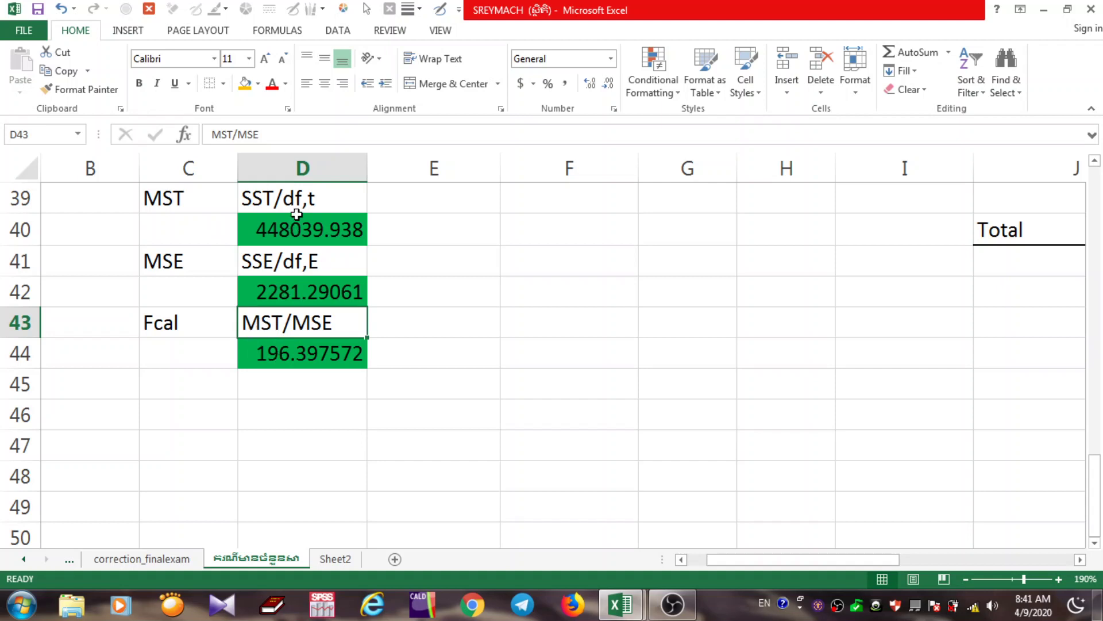
{"action": "left_click", "coordinate": [290, 230]}
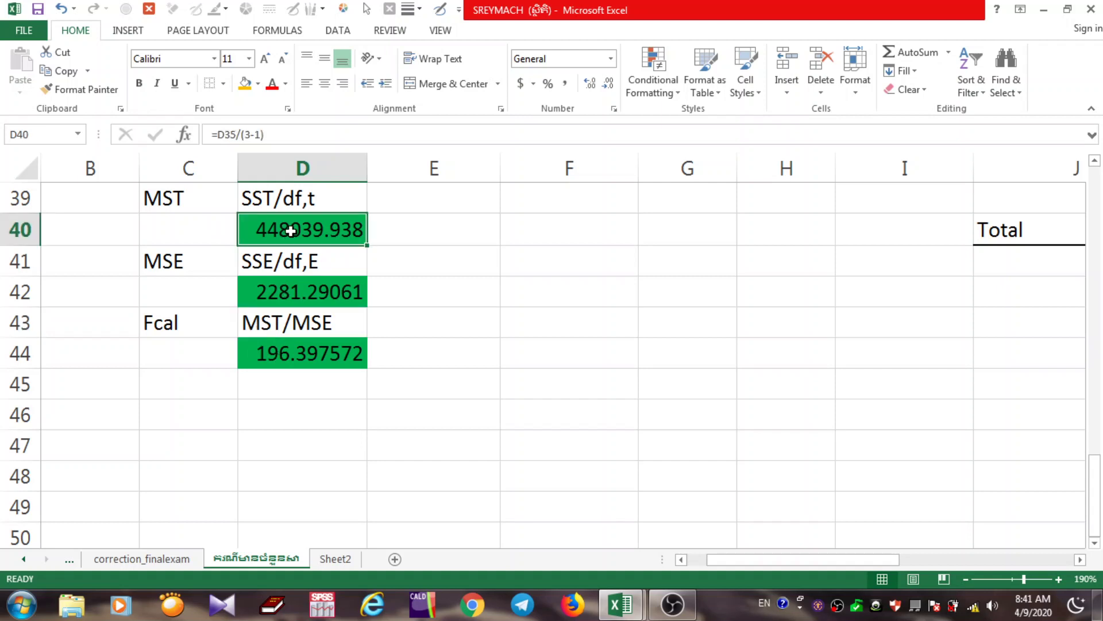
{"action": "left_click", "coordinate": [280, 291]}
{"action": "left_click", "coordinate": [288, 359]}
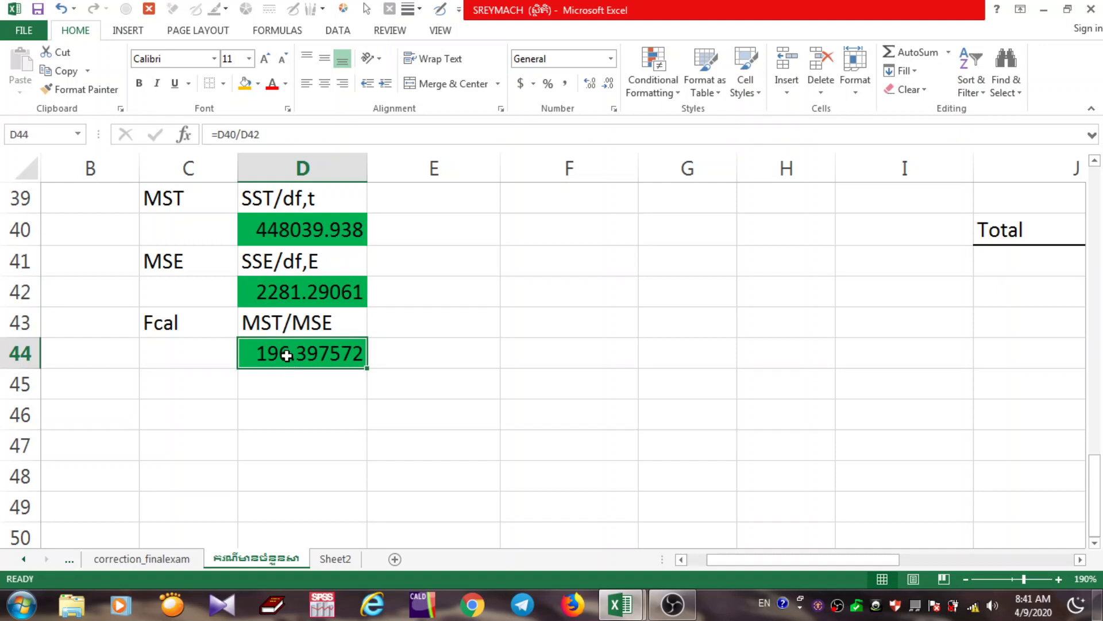
{"action": "double_click", "coordinate": [287, 355]}
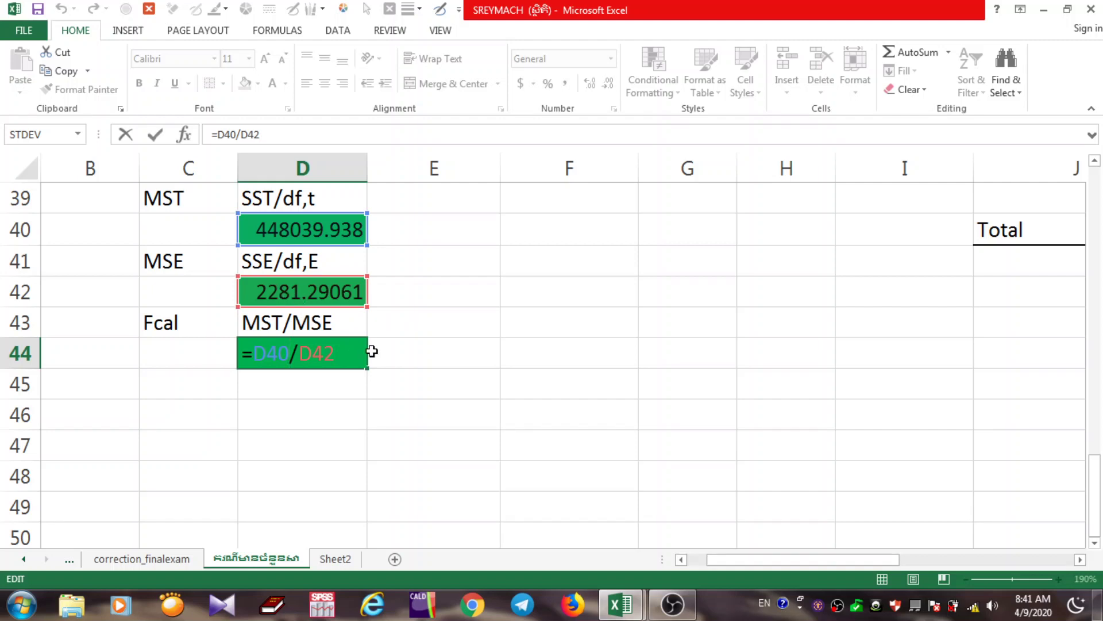
{"action": "key", "text": "Return"}
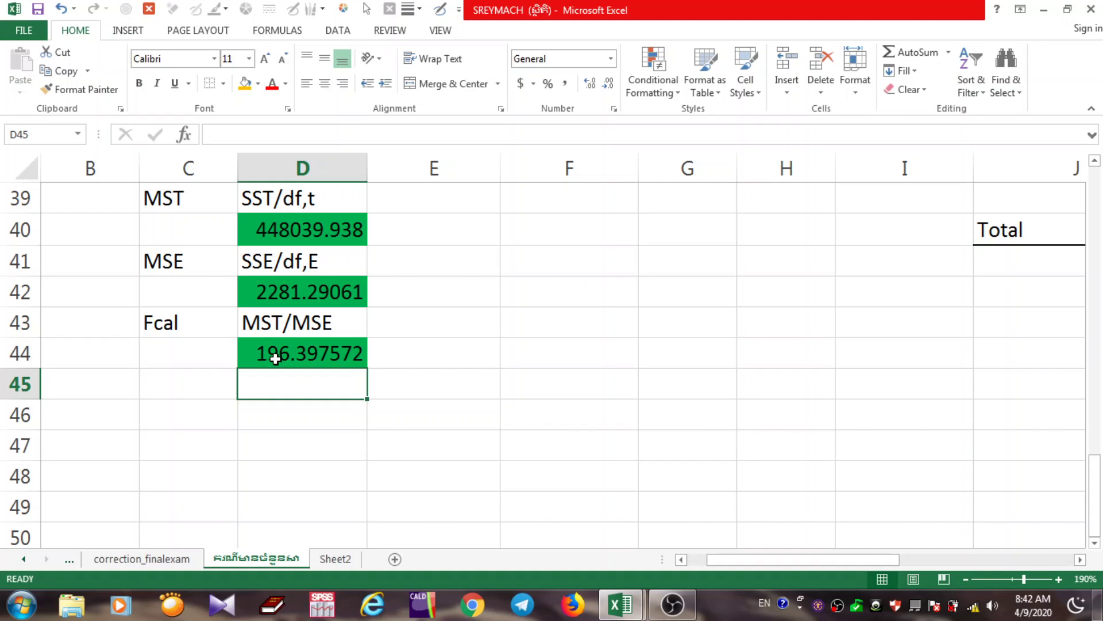
Examine the ANOVA output table in columns J to P, checking both MS values and the F value against the manual results
{"action": "left_click_drag", "start_coordinate": [886, 563], "coordinate": [1003, 565]}
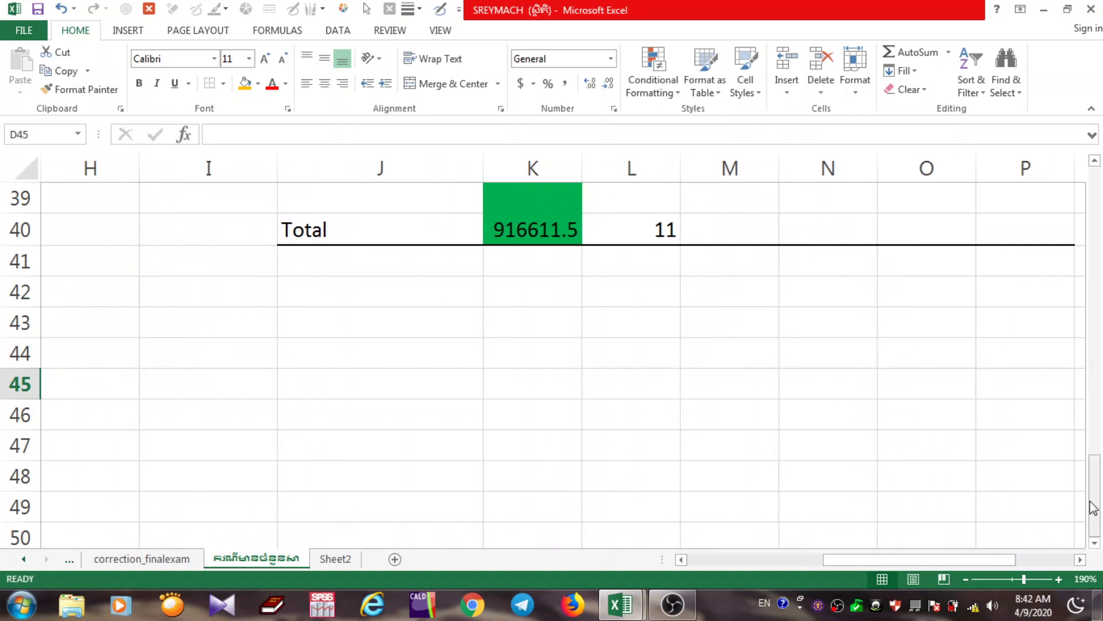
{"action": "left_click_drag", "start_coordinate": [1094, 507], "coordinate": [1100, 549]}
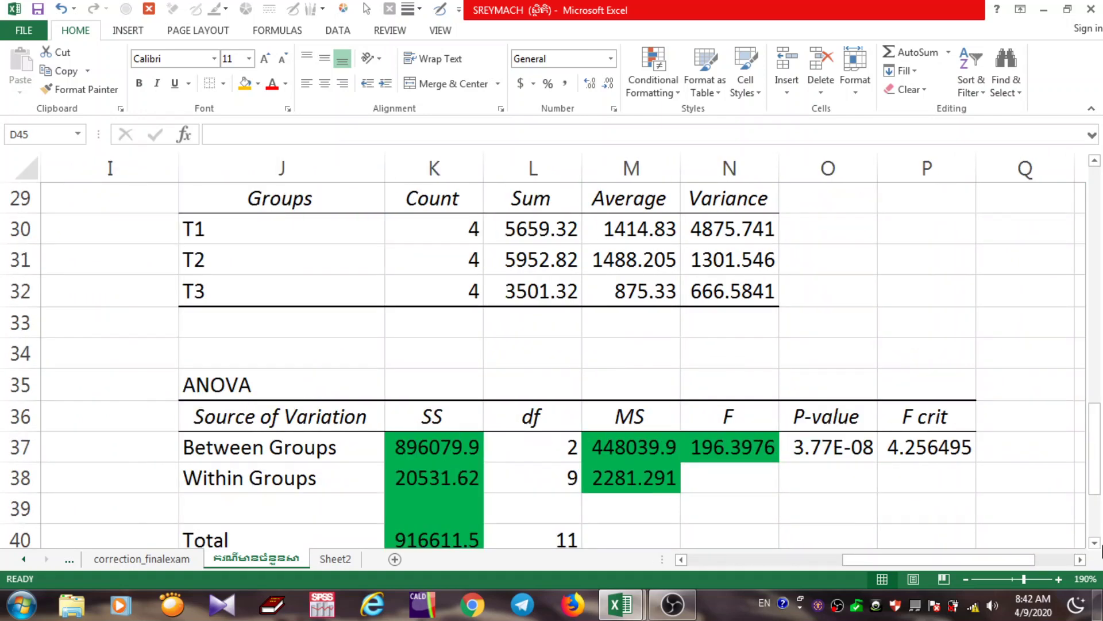
{"action": "left_click", "coordinate": [1095, 542]}
{"action": "left_click", "coordinate": [1095, 543]}
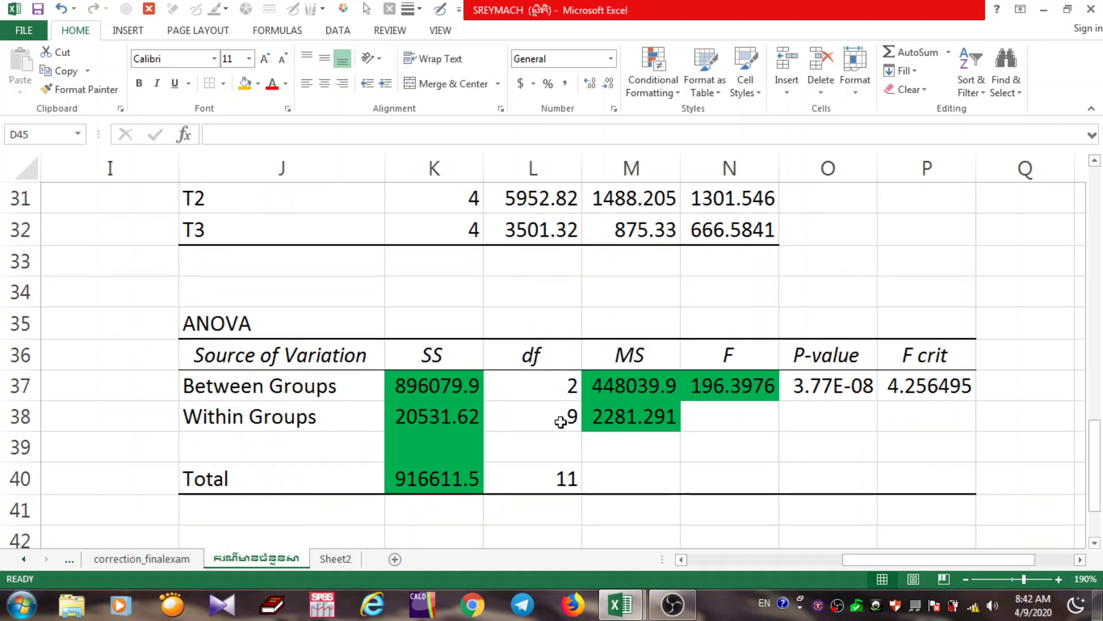
{"action": "left_click", "coordinate": [649, 386]}
{"action": "left_click", "coordinate": [646, 413]}
{"action": "left_click", "coordinate": [716, 393]}
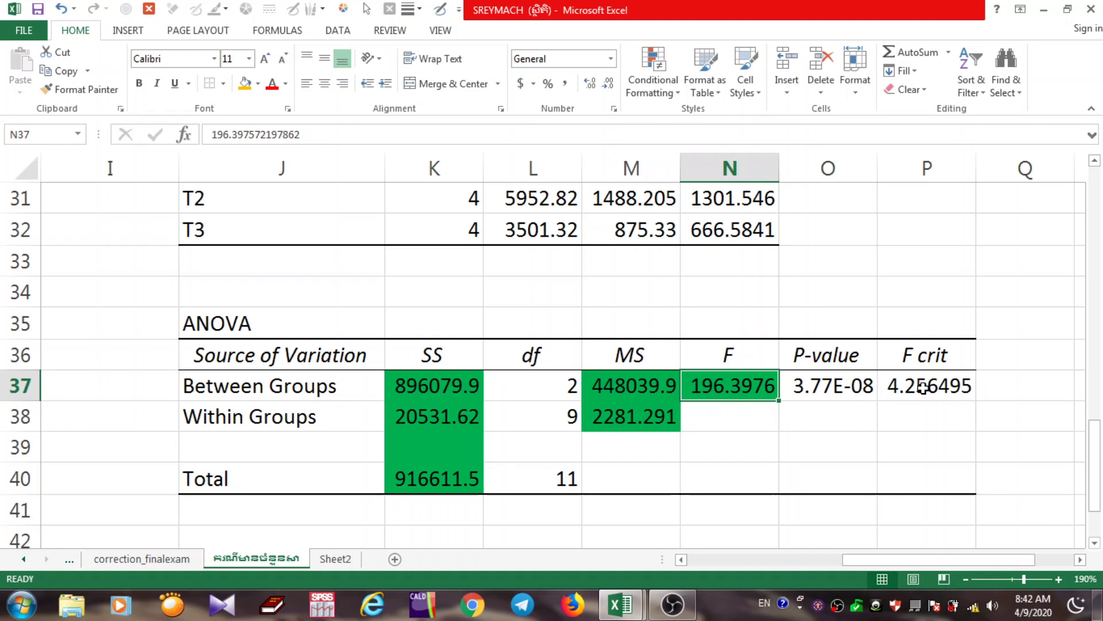
Color the F value in N37 and the F crit value in P37 red in the ANOVA table
{"action": "left_click", "coordinate": [715, 359]}
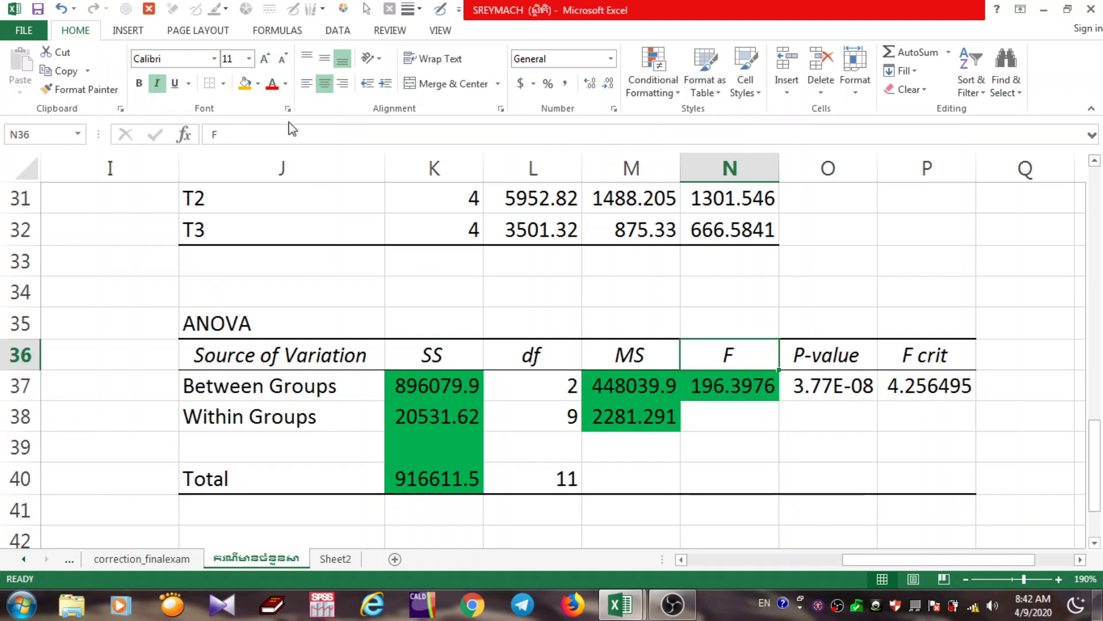
{"action": "left_click", "coordinate": [739, 387]}
{"action": "left_click", "coordinate": [274, 84]}
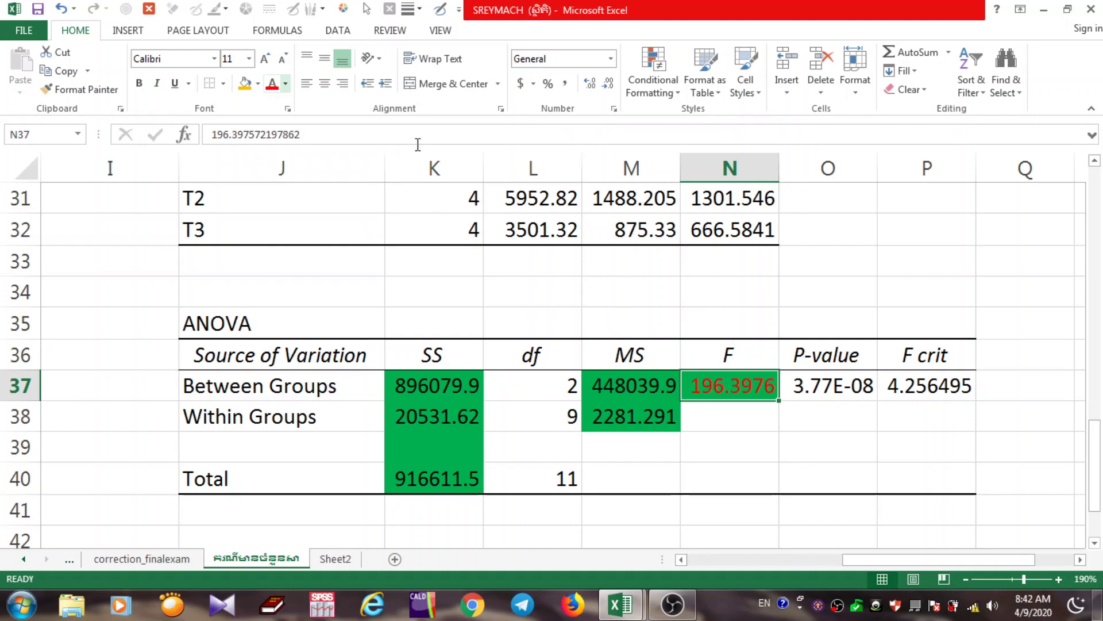
{"action": "left_click", "coordinate": [900, 385]}
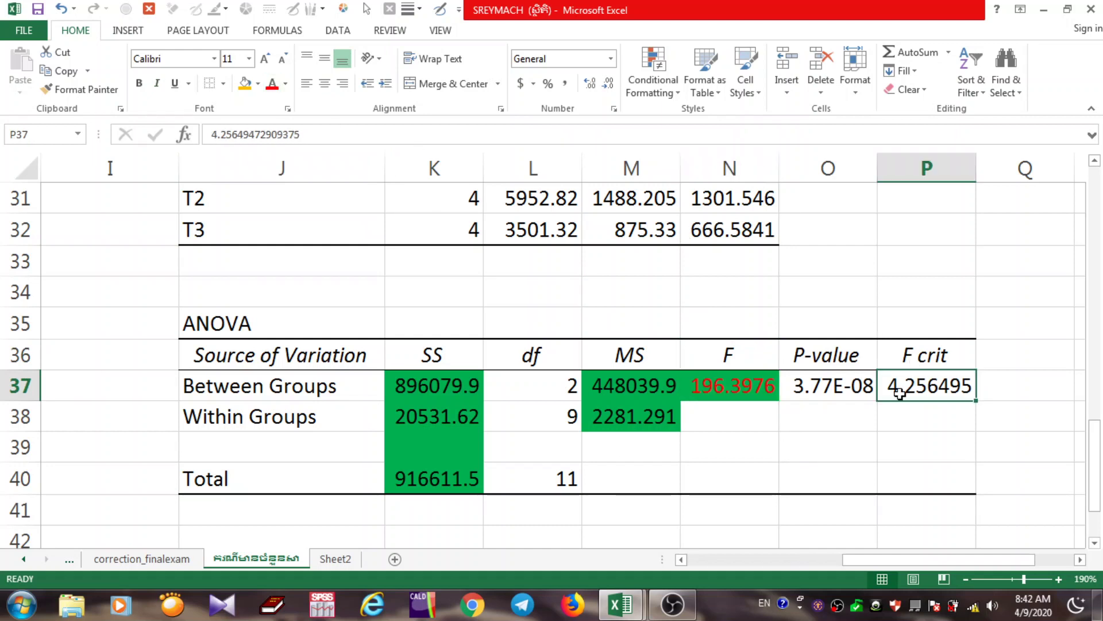
{"action": "left_click", "coordinate": [266, 85]}
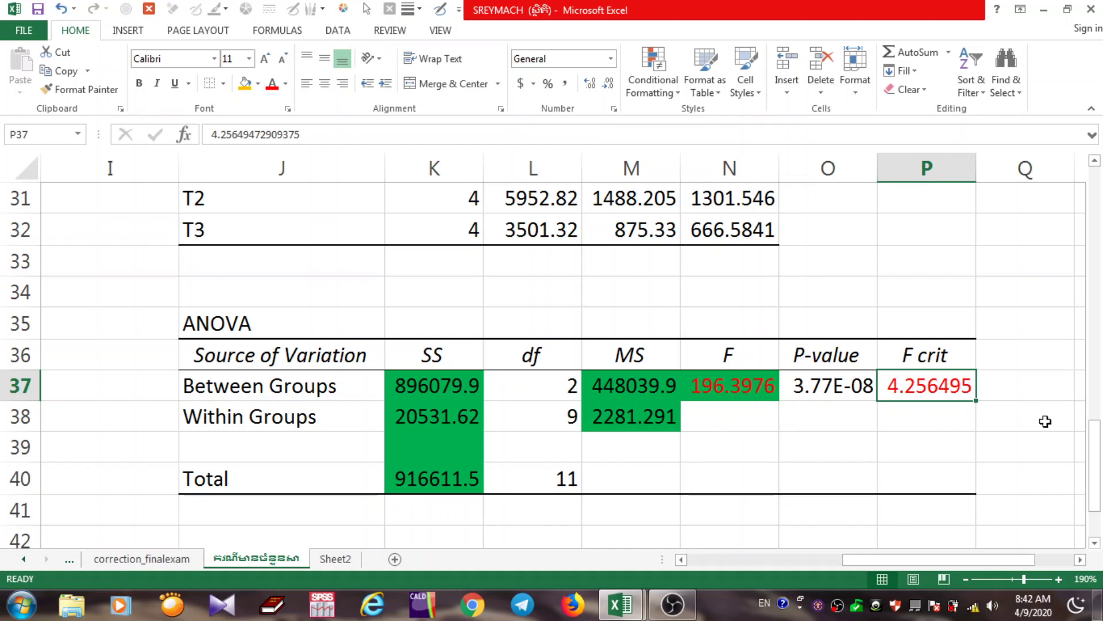
Look back over the manual calculation rows from sigmaT^2 to Fcal and switch to the OBS window
{"action": "left_click_drag", "start_coordinate": [1094, 470], "coordinate": [1100, 491]}
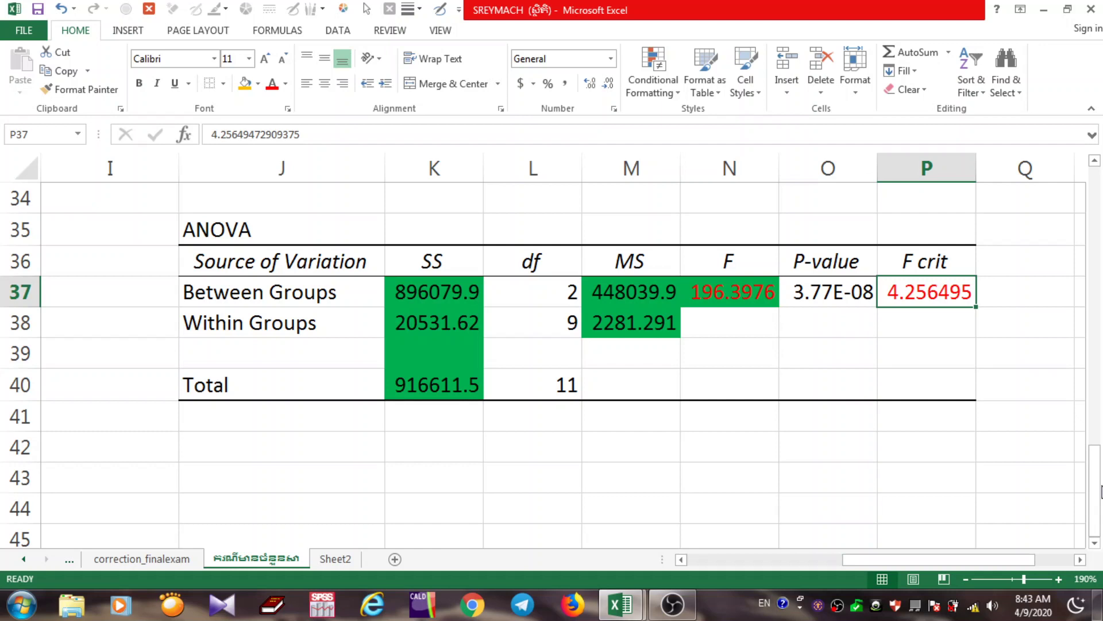
{"action": "left_click_drag", "start_coordinate": [947, 557], "coordinate": [723, 565]}
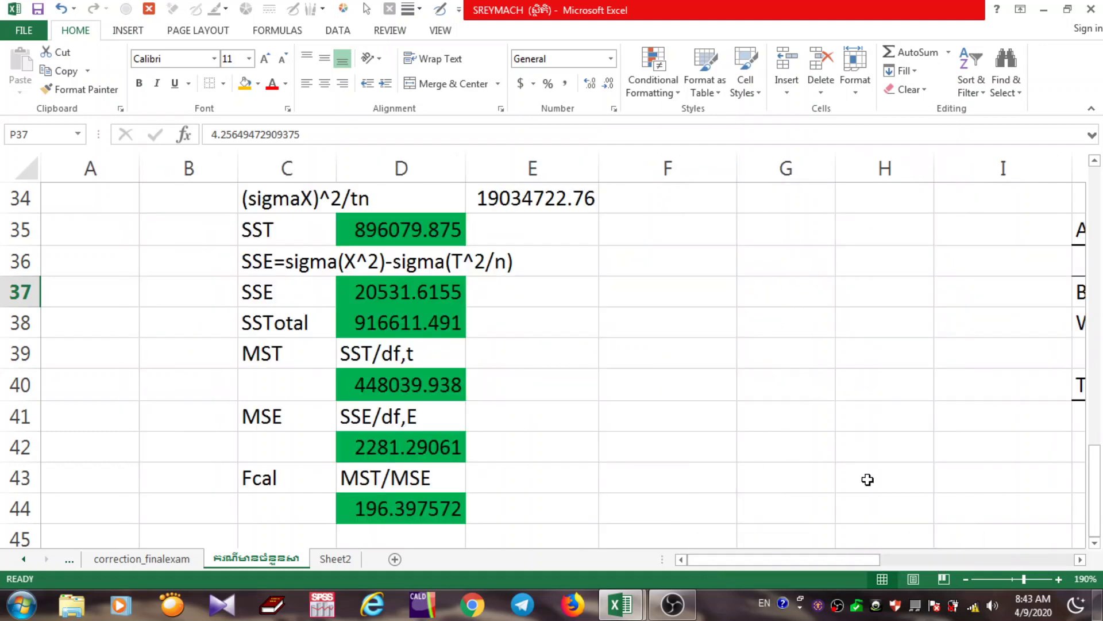
{"action": "left_click_drag", "start_coordinate": [1090, 499], "coordinate": [1097, 441]}
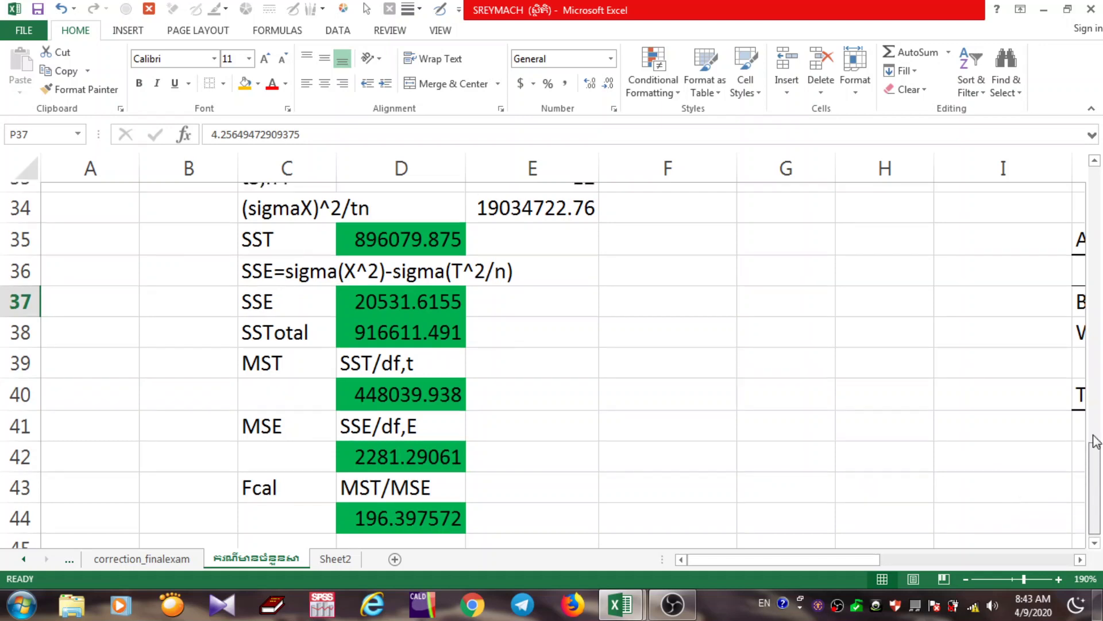
{"action": "scroll", "coordinate": [1097, 441], "scroll_direction": "up", "scroll_amount": 2}
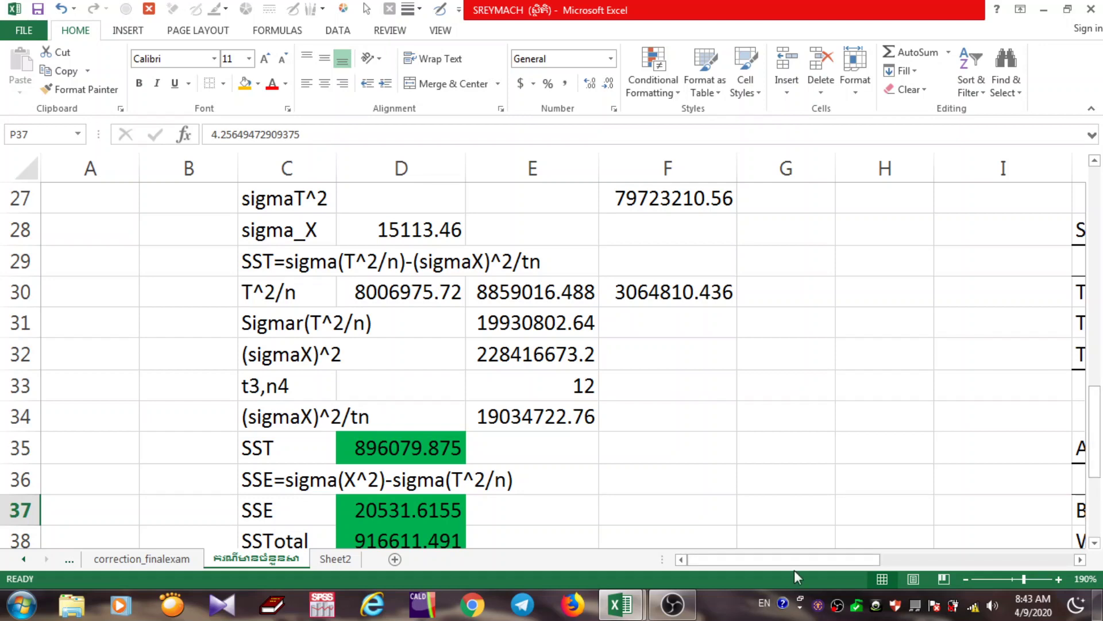
{"action": "left_click", "coordinate": [672, 604]}
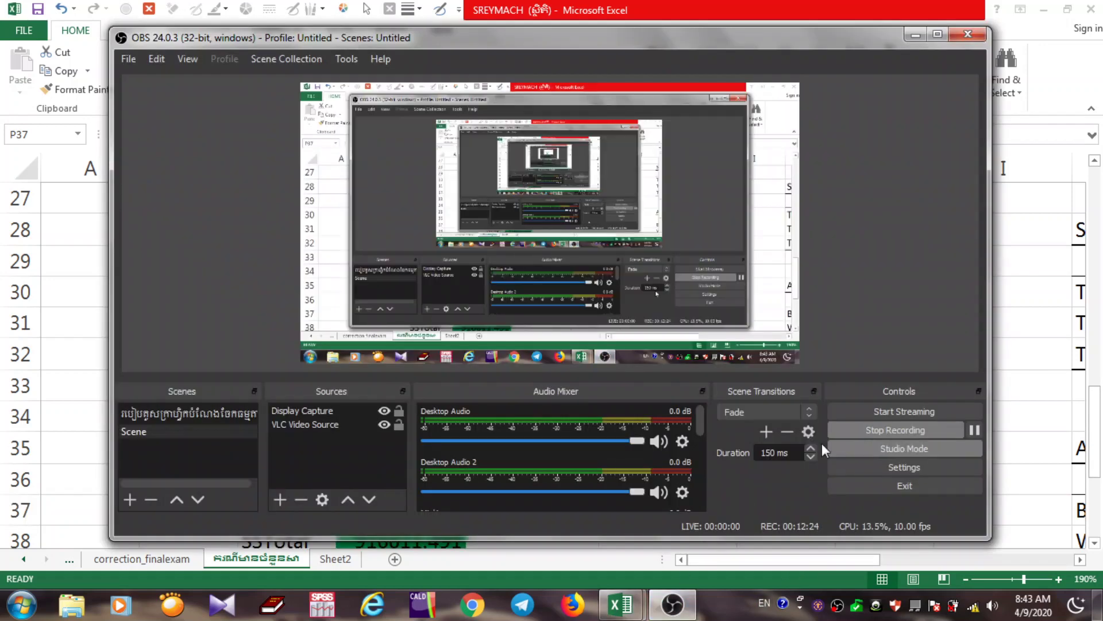